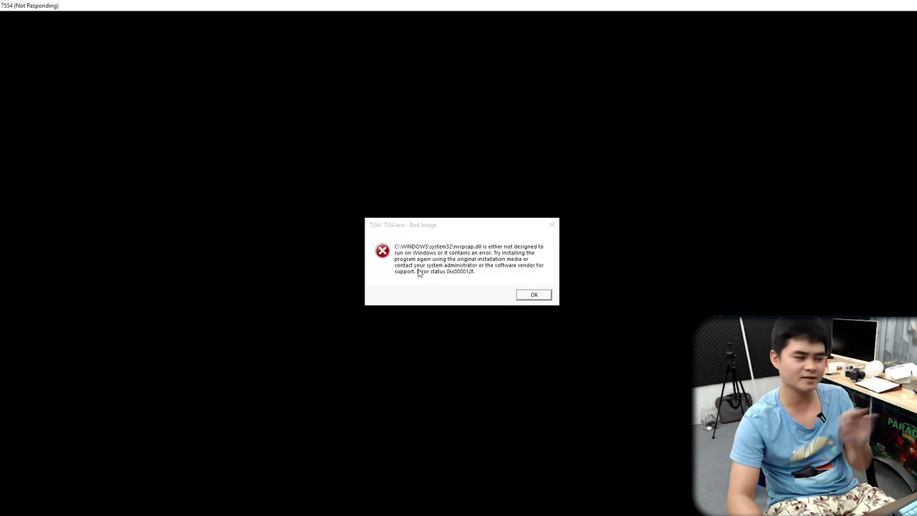
Step: Dismiss the nvspcap.dll Bad Image error and exit the 7554 game from its main menu
left_click(531, 296)
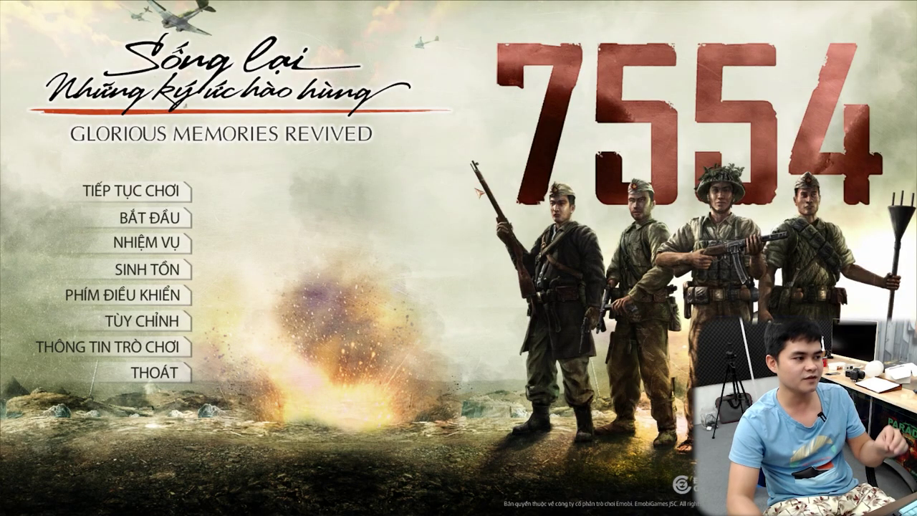
left_click(158, 373)
left_click(371, 228)
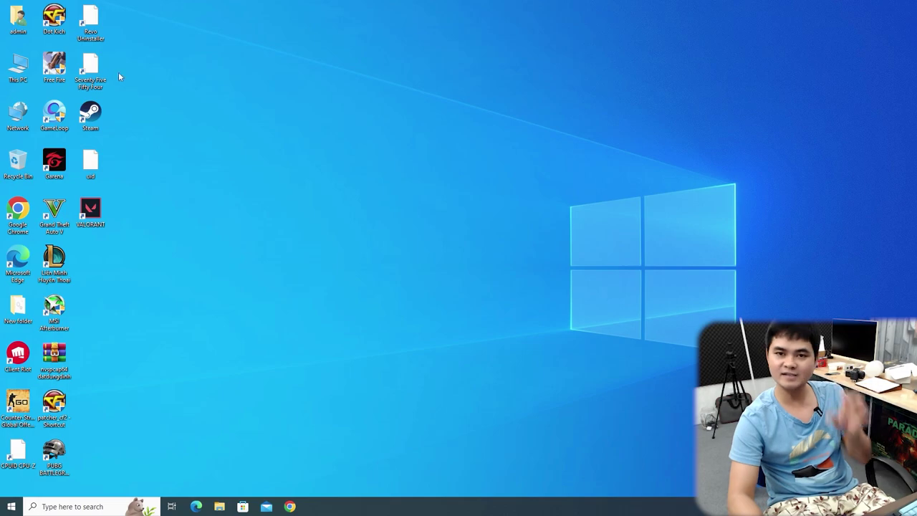
Step: Launch Seventy Five Fifty Four from the desktop to reproduce the Bad Image error, dismiss it, and quit the game
left_click(90, 70)
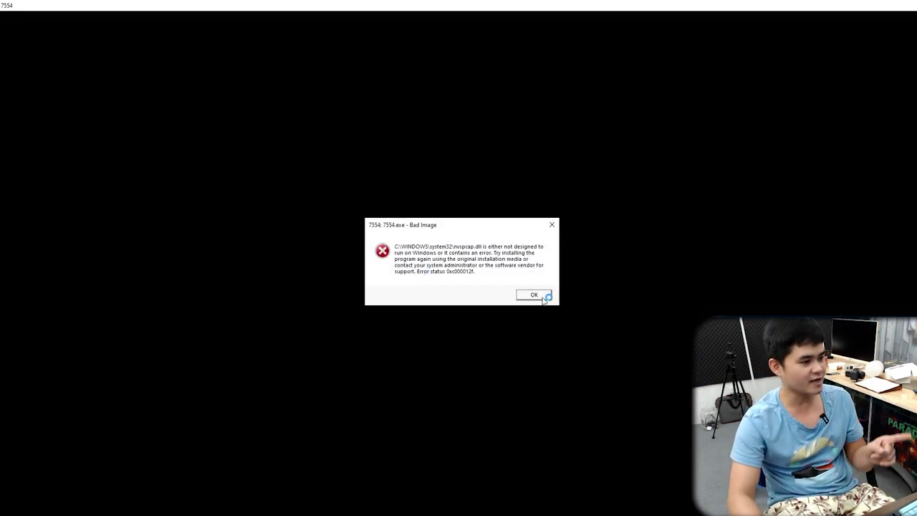
left_click(542, 299)
left_click(543, 299)
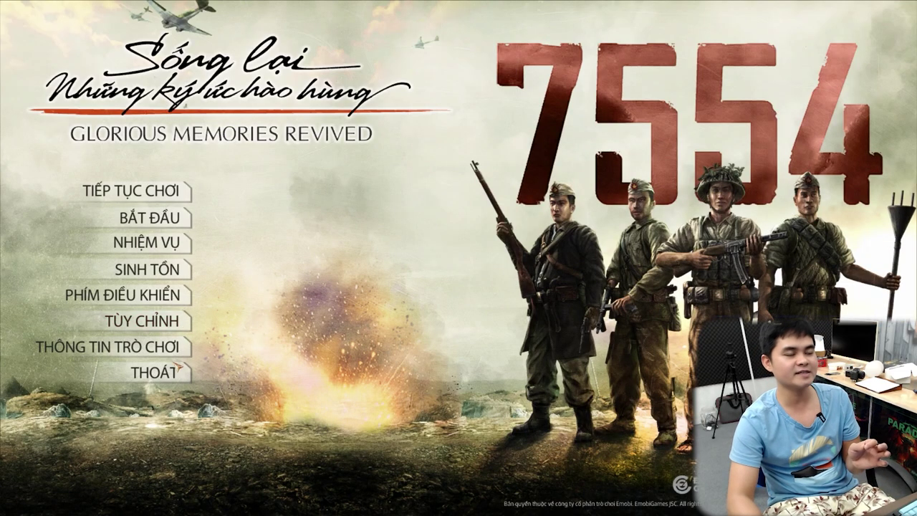
left_click(179, 369)
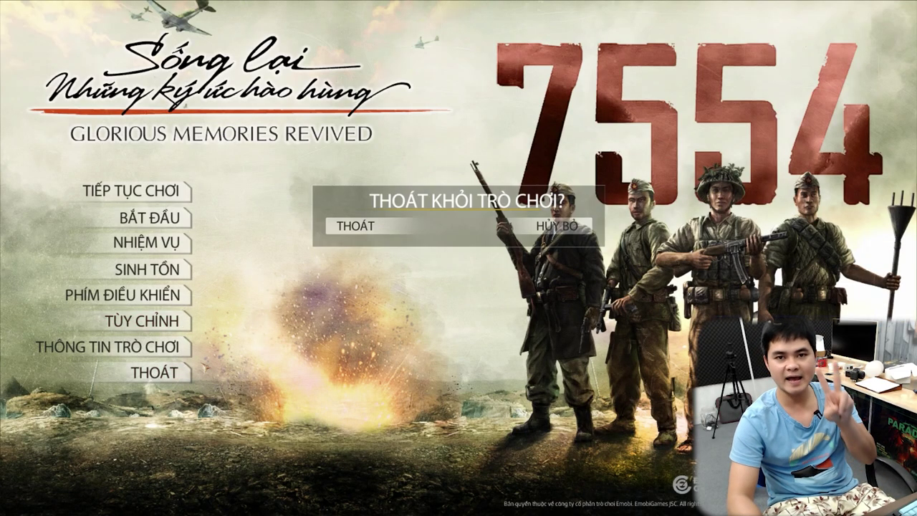
left_click(359, 229)
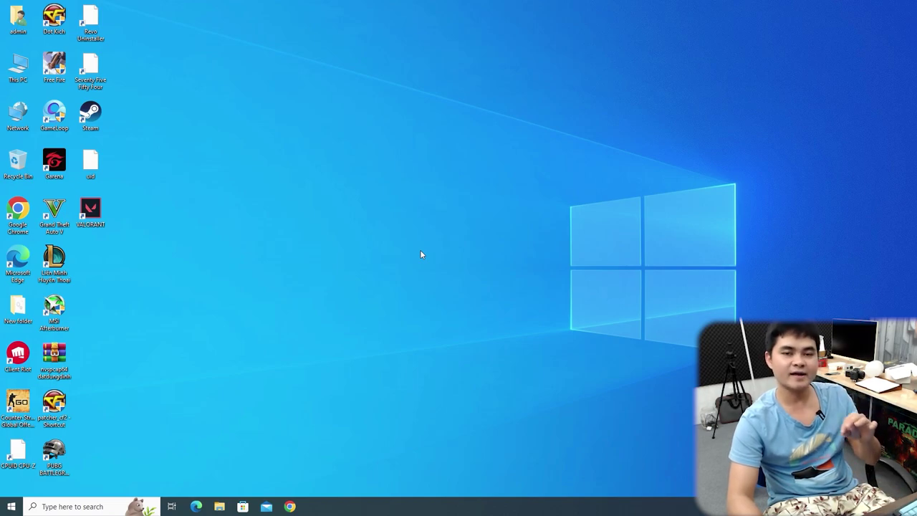
Step: Extract the nvspcap64 datdungdinh archive directly into the Downloads folder
double_click(15, 22)
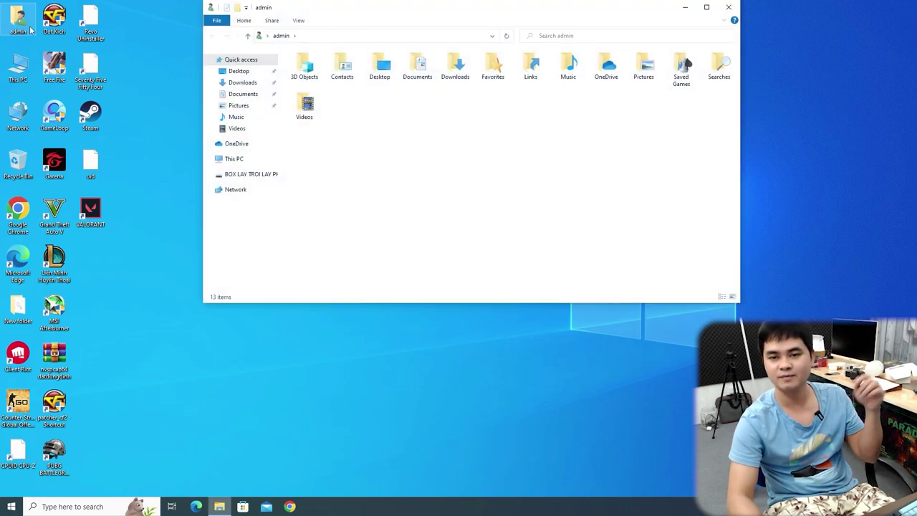
left_click(245, 94)
left_click(245, 83)
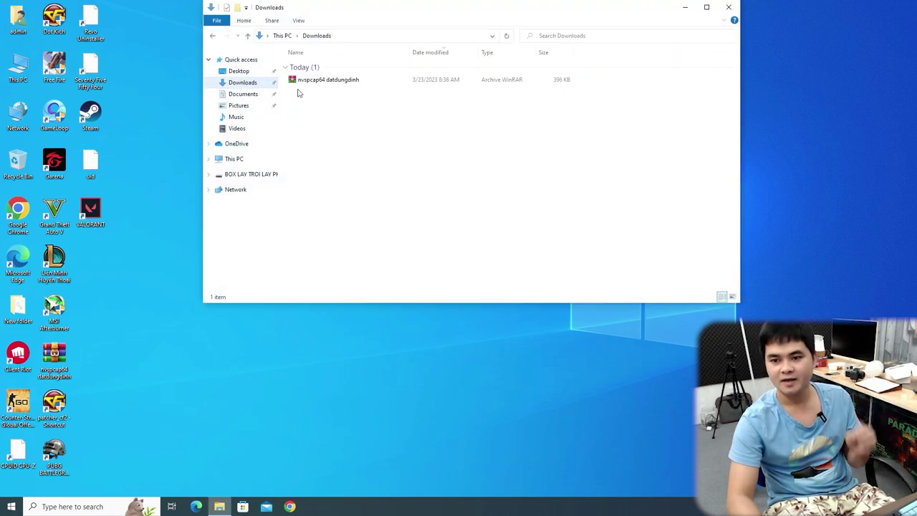
right_click(335, 85)
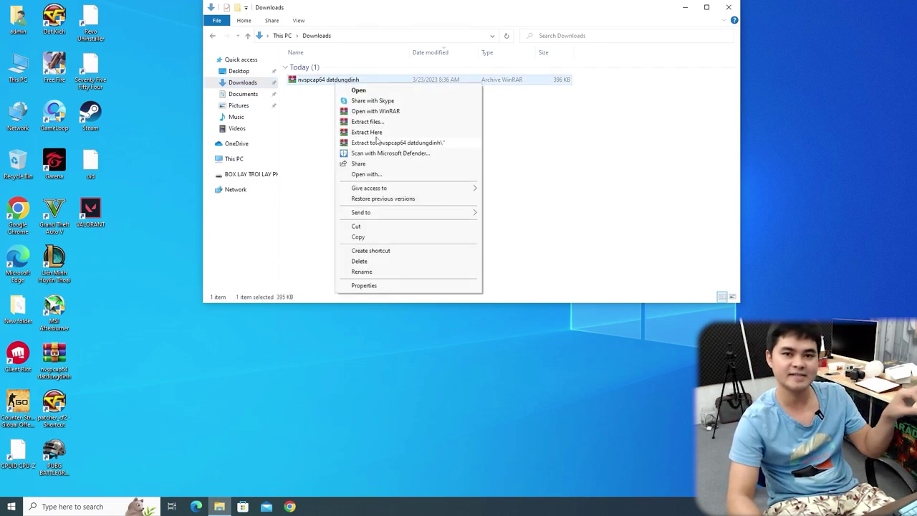
left_click(367, 132)
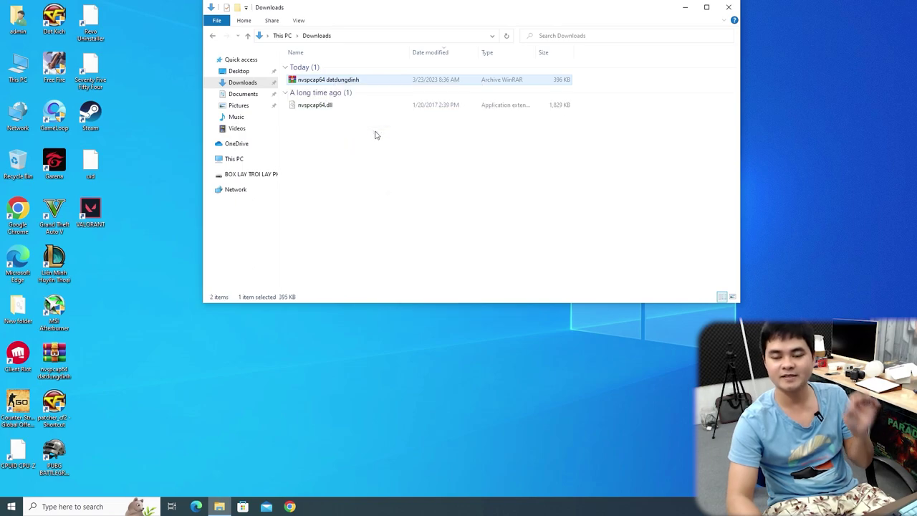
Step: Copy the extracted nvspcap64.dll file from the Downloads folder
left_click(321, 109)
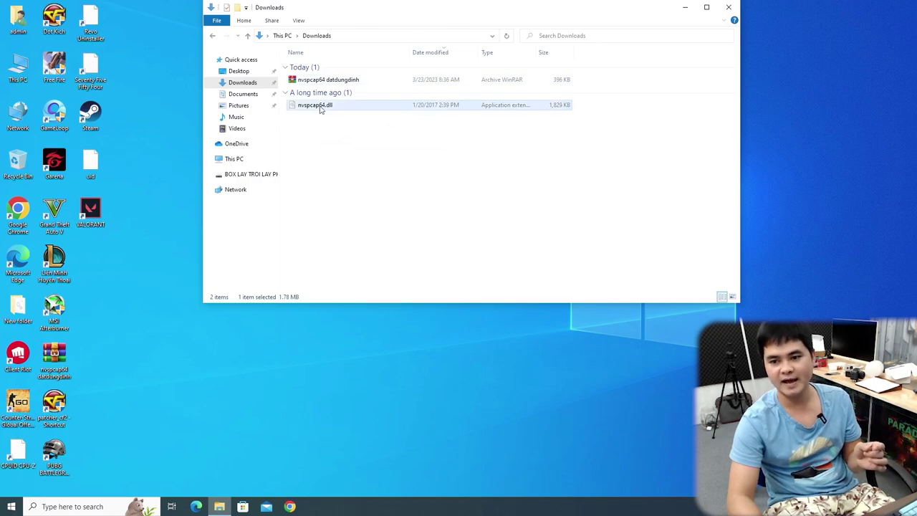
right_click(320, 108)
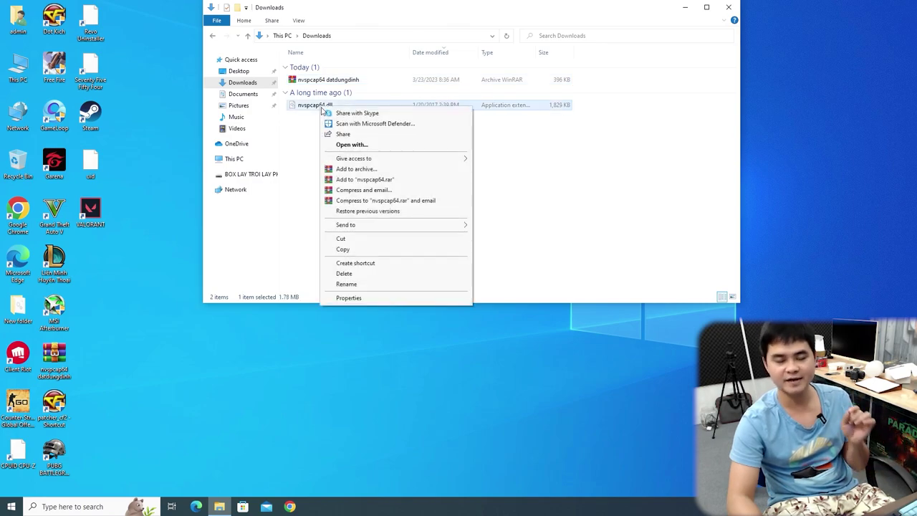
left_click(343, 250)
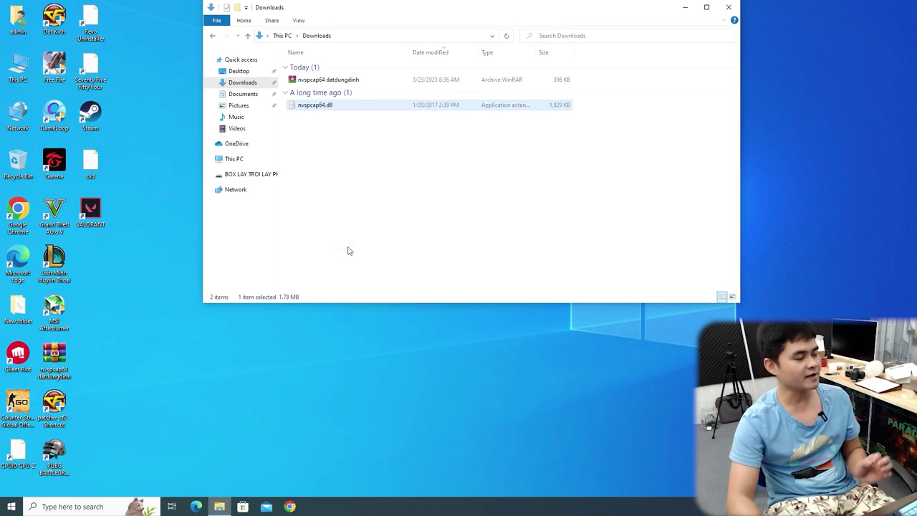
Step: Open the System32 folder inside the Windows folder on Local Disk (C:)
left_click(22, 80)
double_click(22, 79)
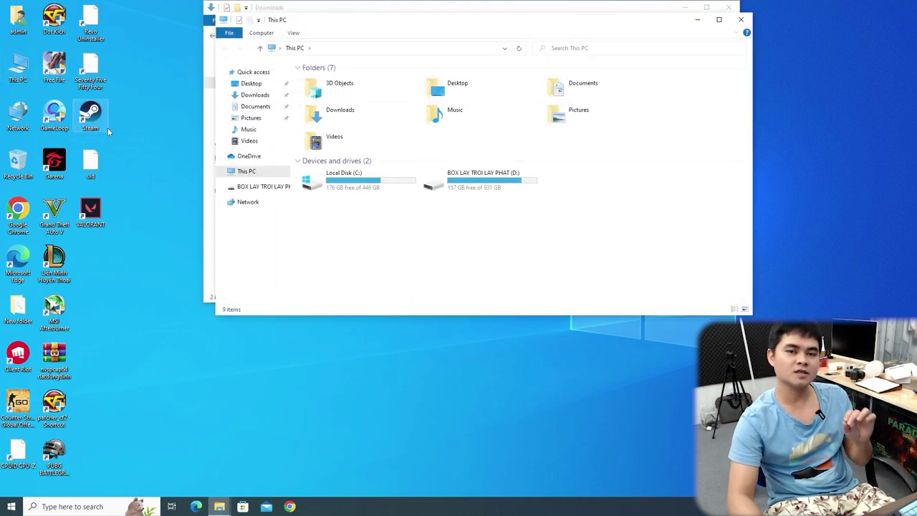
double_click(341, 188)
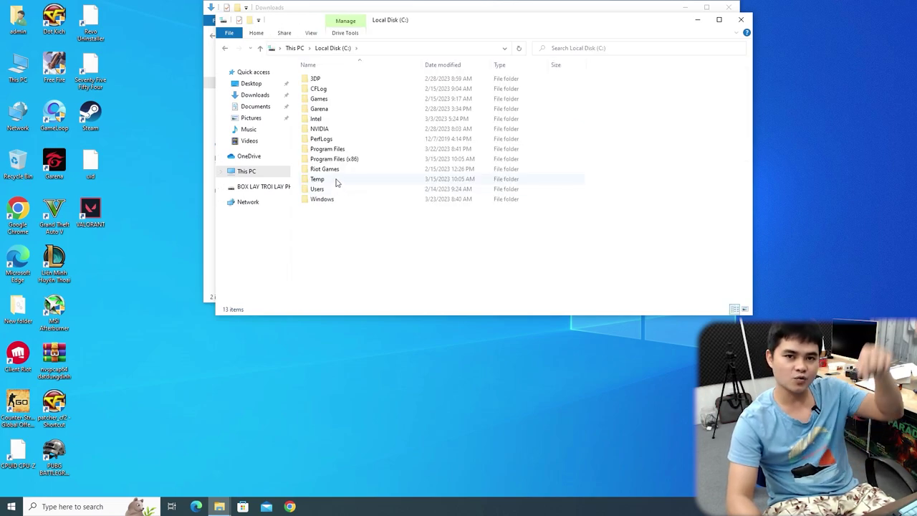
mouse_move(336, 182)
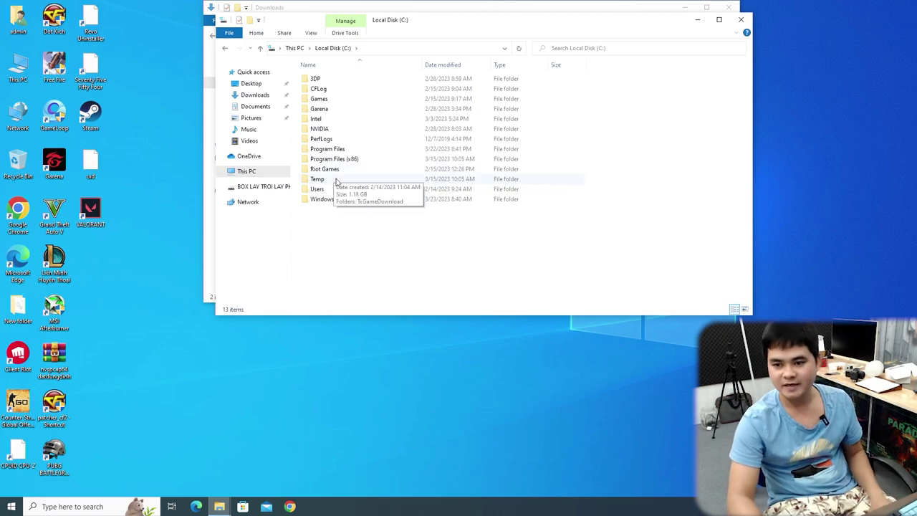
double_click(330, 200)
scroll(354, 231, "down", 12)
scroll(354, 233, "down", 2)
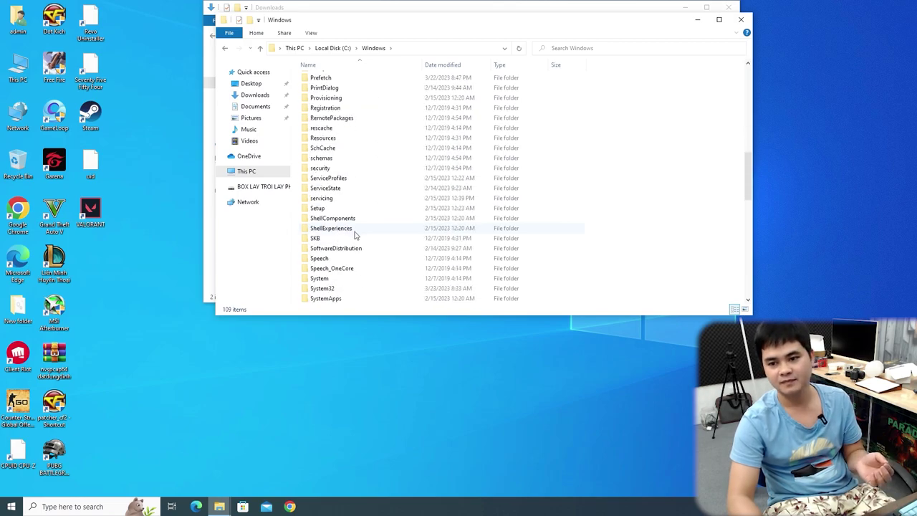
scroll(354, 235, "down", 4)
double_click(328, 169)
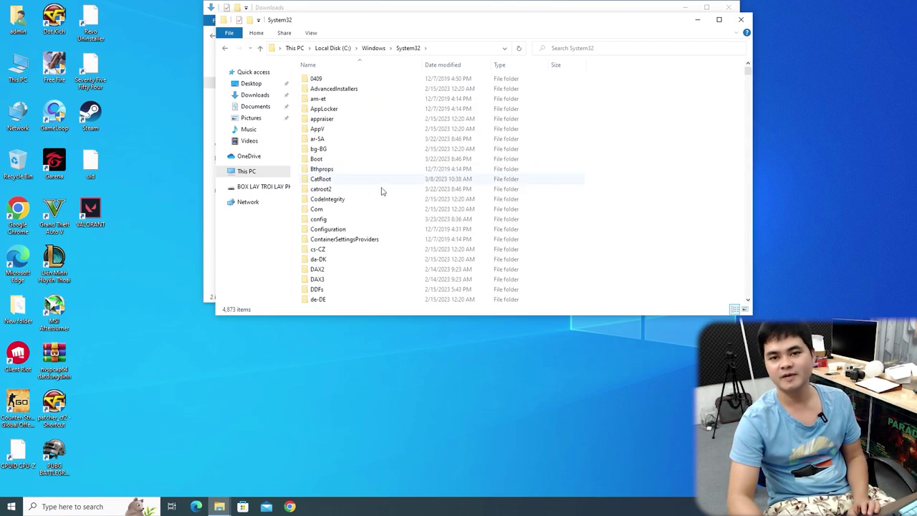
Step: Paste nvspcap64.dll into System32, replacing the existing file and granting administrator permission for the copy
scroll(649, 163, "down", 20)
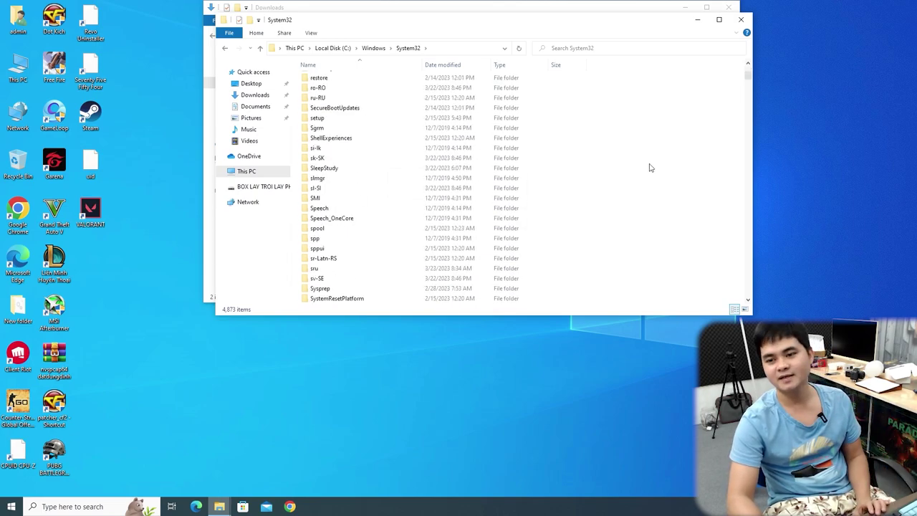
scroll(650, 168, "down", 10)
left_click_drag(747, 82, 748, 228)
right_click(642, 117)
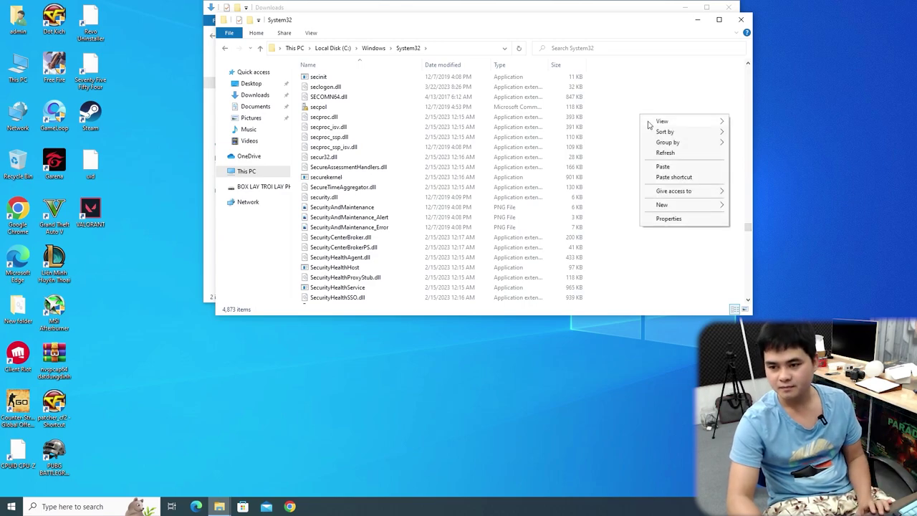
left_click(661, 169)
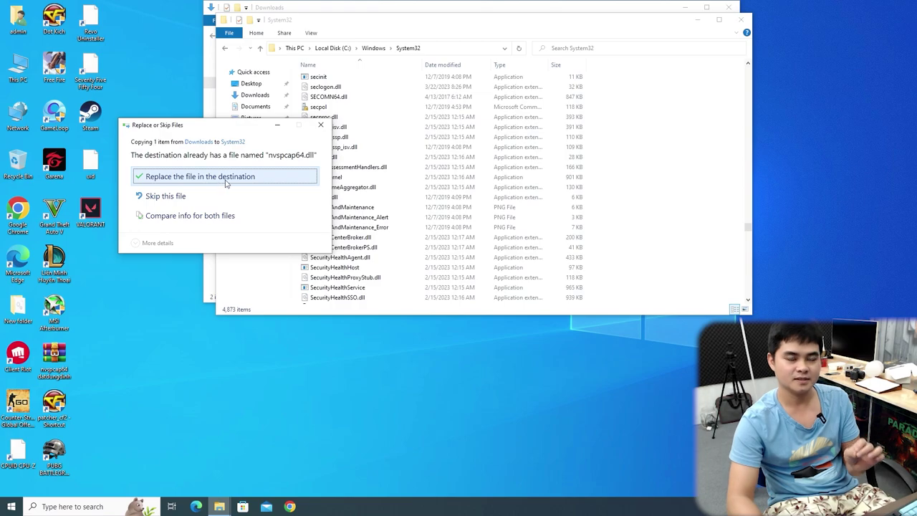
left_click(190, 177)
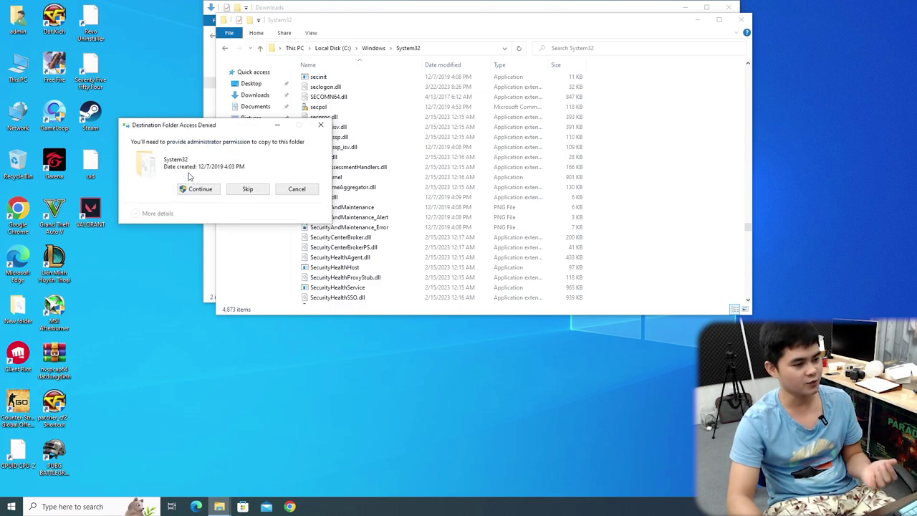
left_click(197, 189)
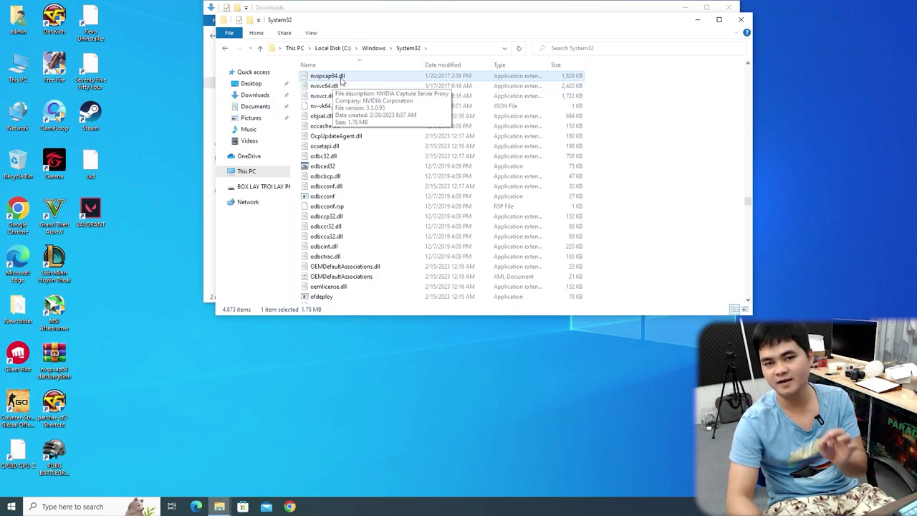
Step: Minimize both folder windows and test Seventy Five Fifty Four again, dismissing the Bad Image errors and exiting the game
left_click(698, 20)
left_click(685, 7)
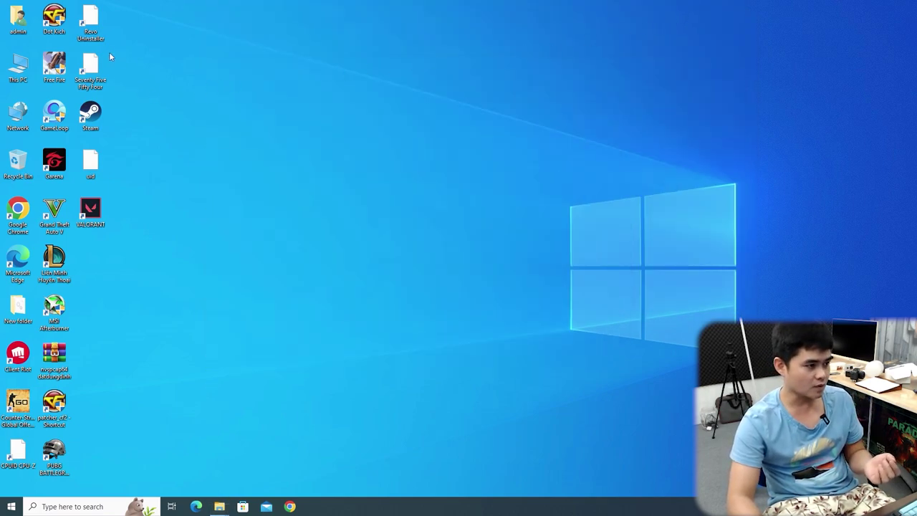
left_click(90, 68)
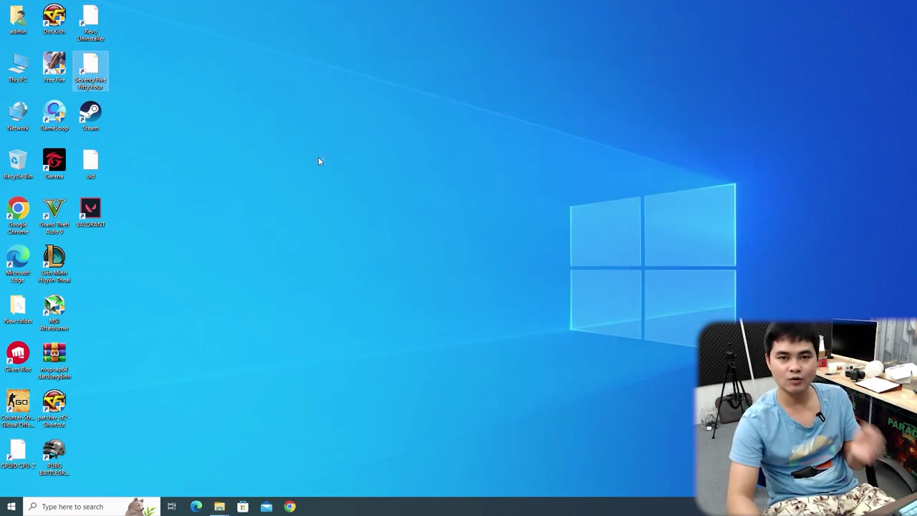
key("Return")
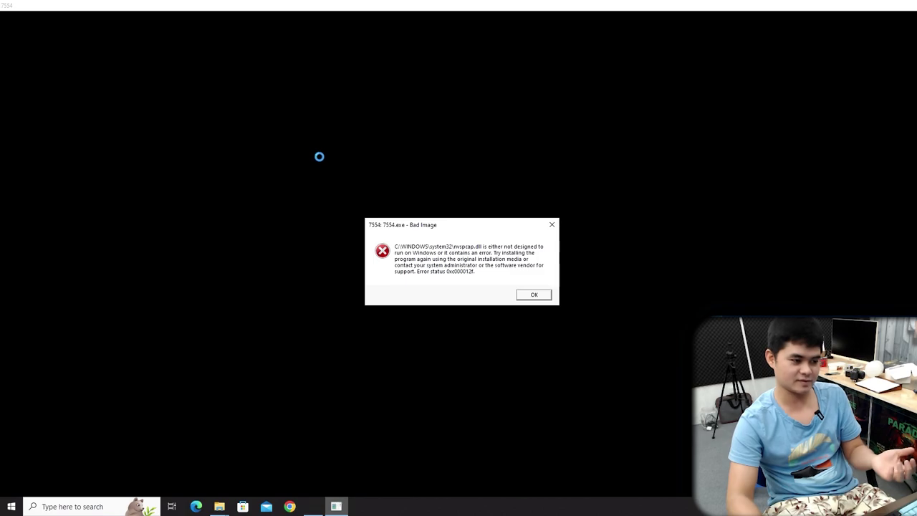
left_click(542, 296)
left_click(533, 297)
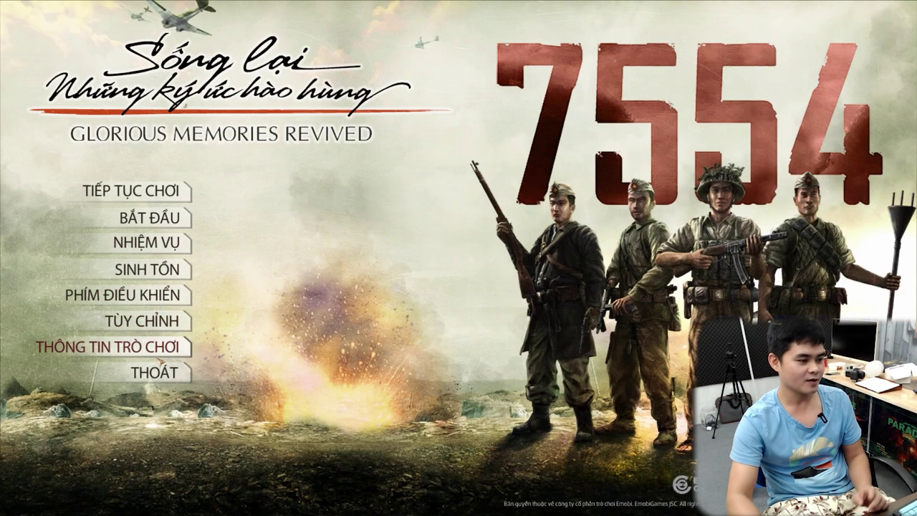
left_click(164, 372)
left_click(364, 236)
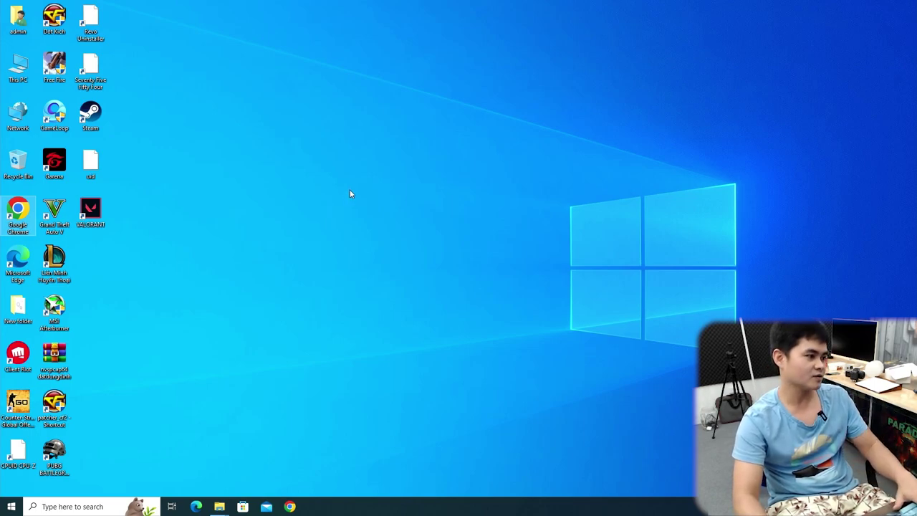
Step: Open Google Chrome and search Google for "revo uninstaller"
double_click(18, 224)
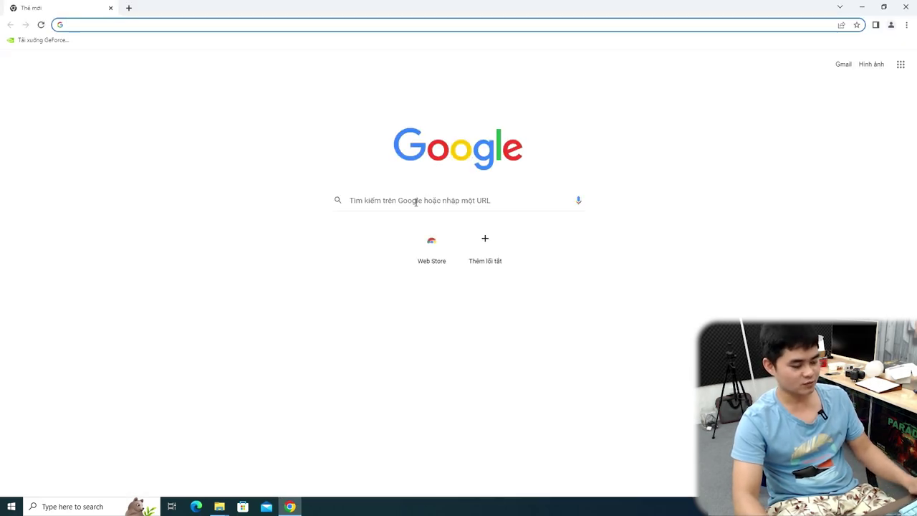
left_click(416, 202)
type("revo")
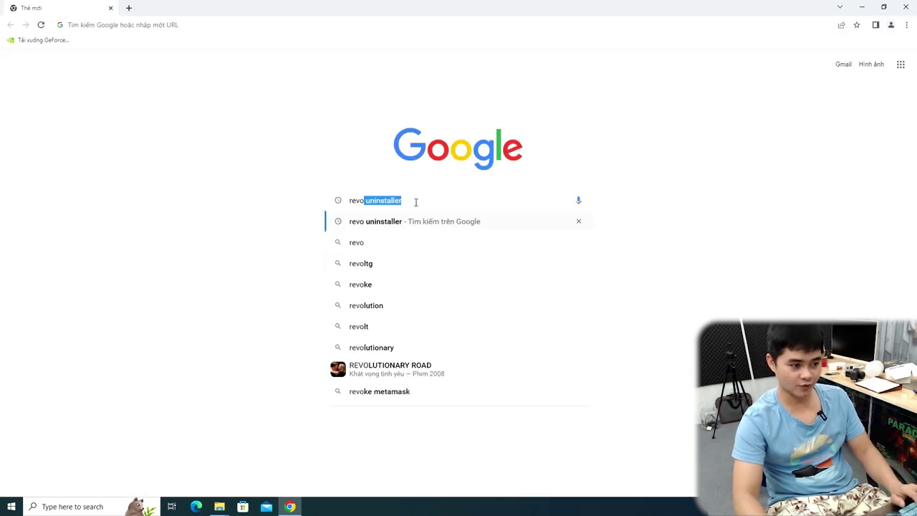
left_click(382, 223)
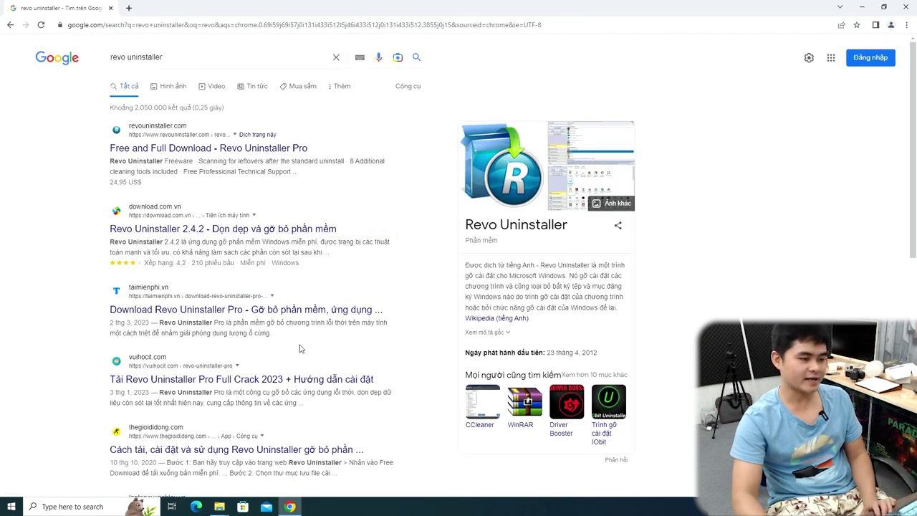
Step: Download the Revo Uninstaller 2.4.2 installer from download.com.vn, closing the advertisement that interrupts it
left_click(180, 233)
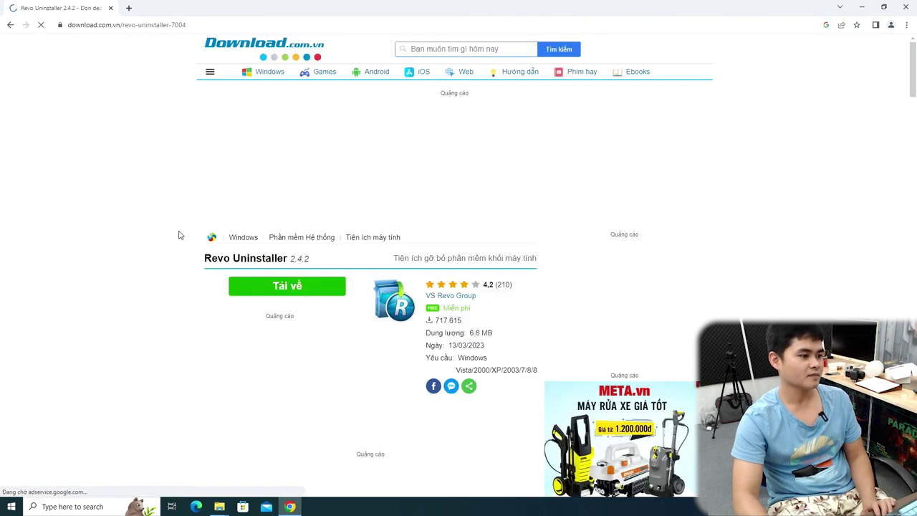
left_click(292, 287)
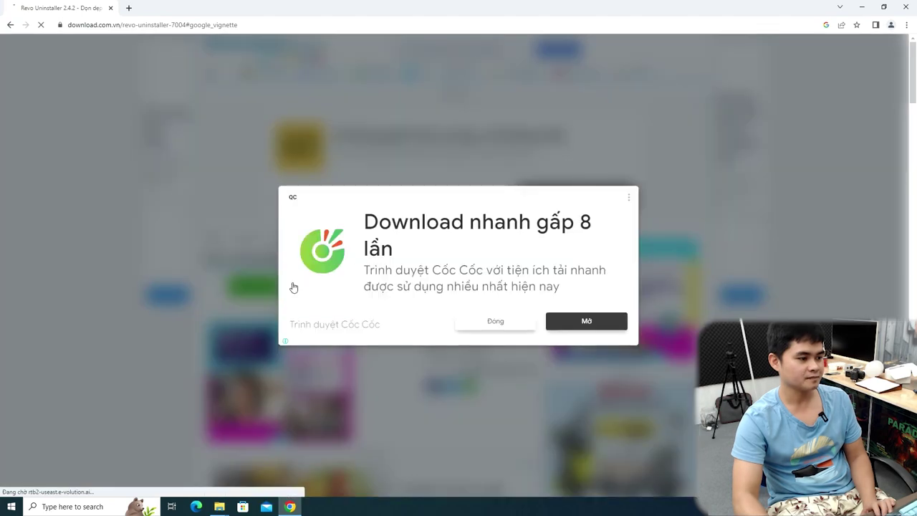
left_click(493, 322)
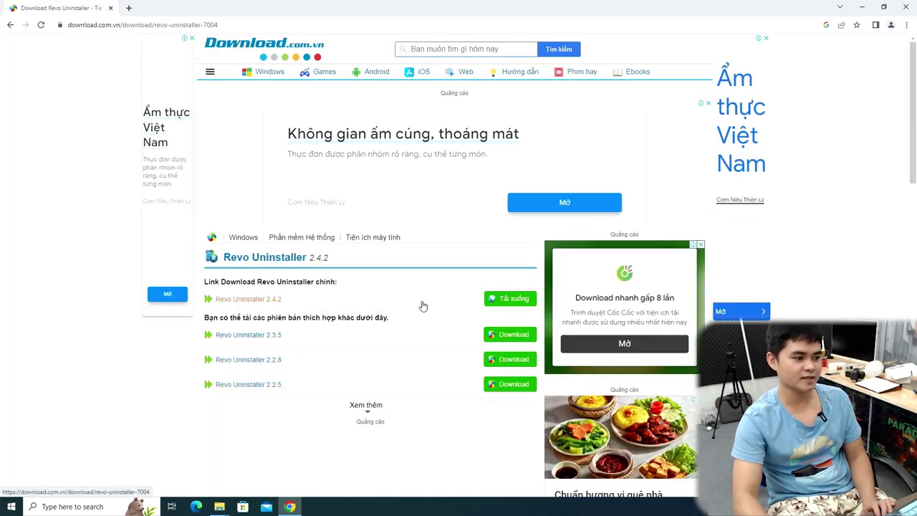
left_click(499, 303)
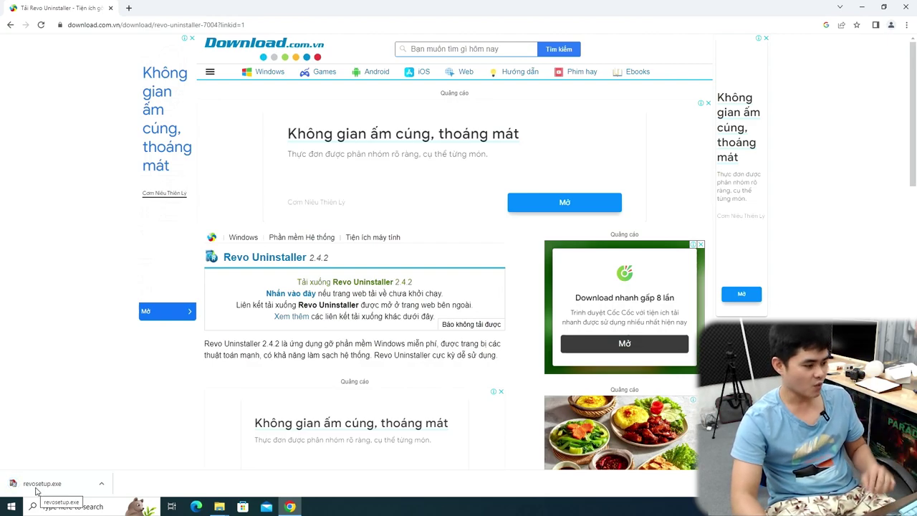
Step: Show the downloaded revosetup.exe in its folder and close the browser
left_click(102, 485)
left_click(129, 451)
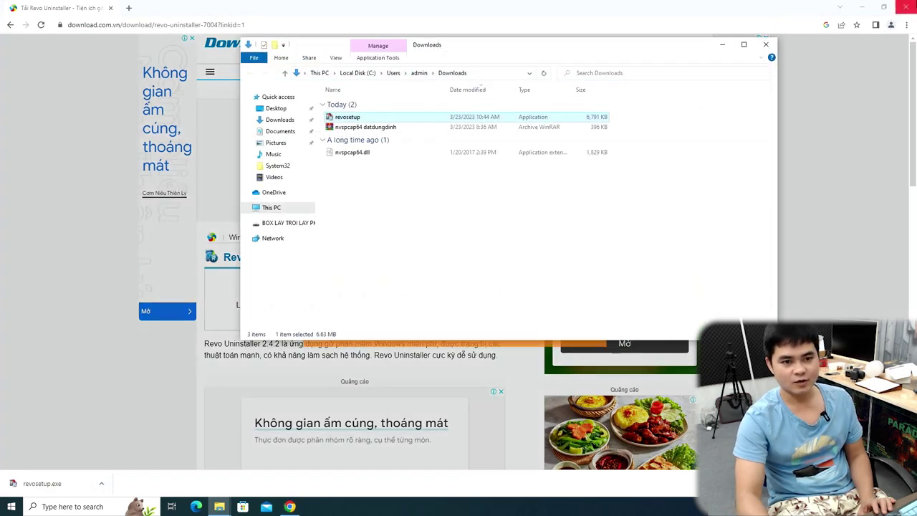
left_click(876, 64)
left_click(907, 7)
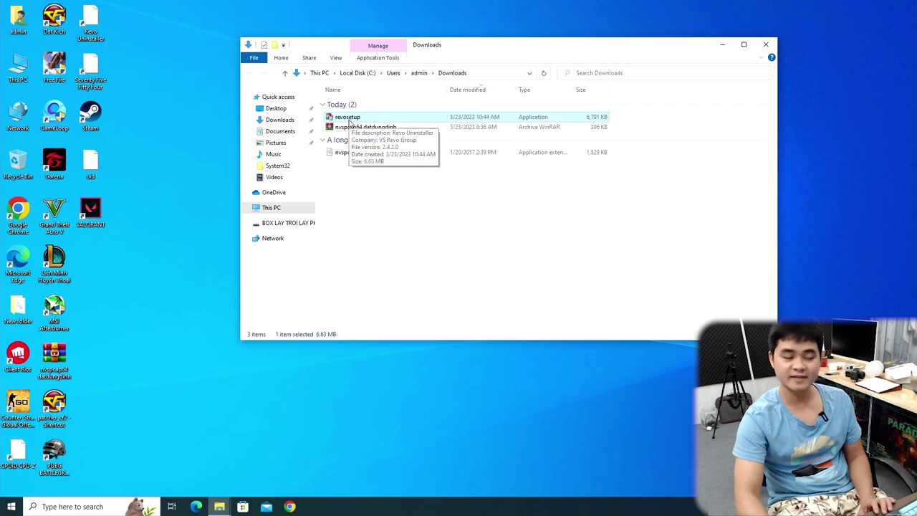
Step: Run revosetup and install Revo Uninstaller 2.4.2 in English, accepting the license and launching the program on completion
double_click(350, 120)
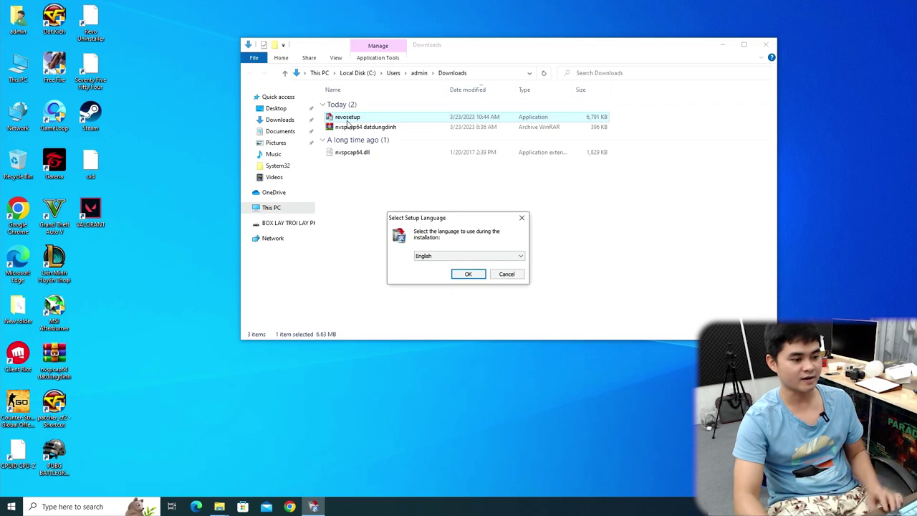
left_click(468, 274)
left_click(379, 301)
left_click(511, 330)
left_click(511, 331)
left_click(511, 330)
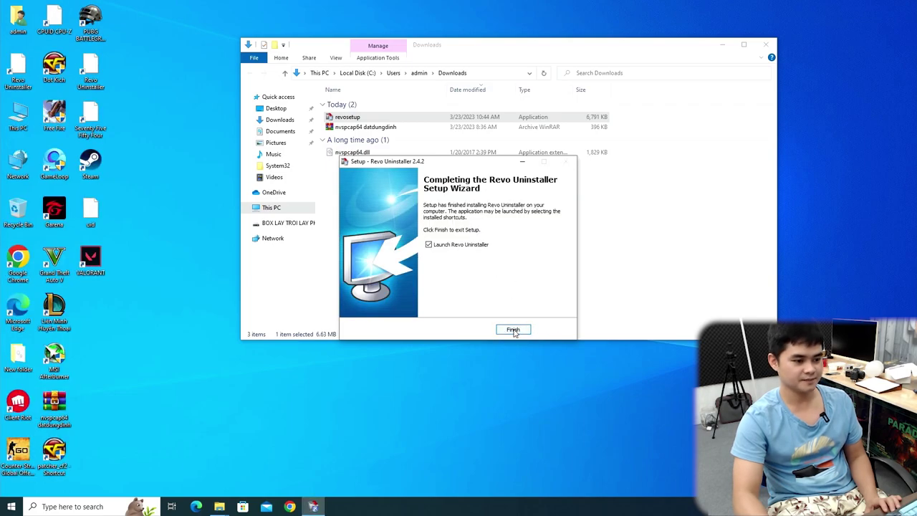
left_click(513, 329)
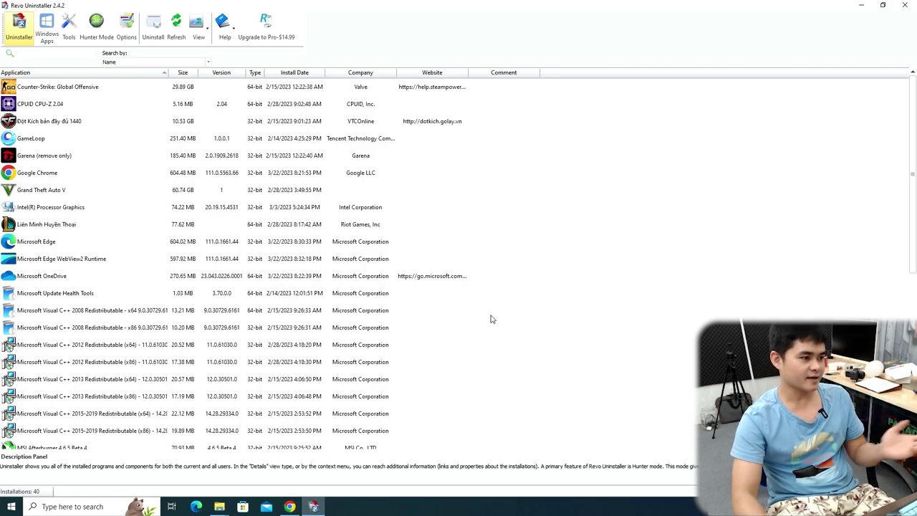
Step: Uninstall NVIDIA GeForce Experience 3.27.0.112 without making a System Restore Point, and close its uninstaller when it finishes
scroll(462, 256, "down", 5)
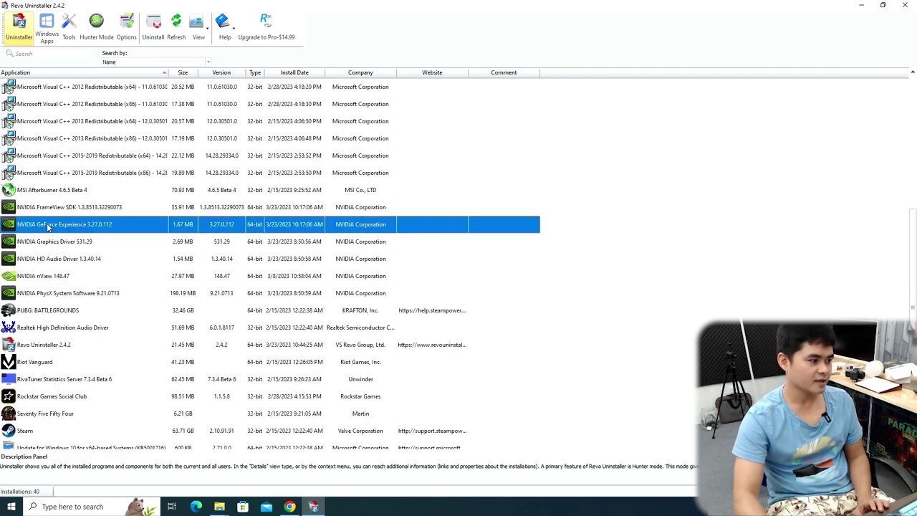
right_click(47, 226)
left_click(66, 231)
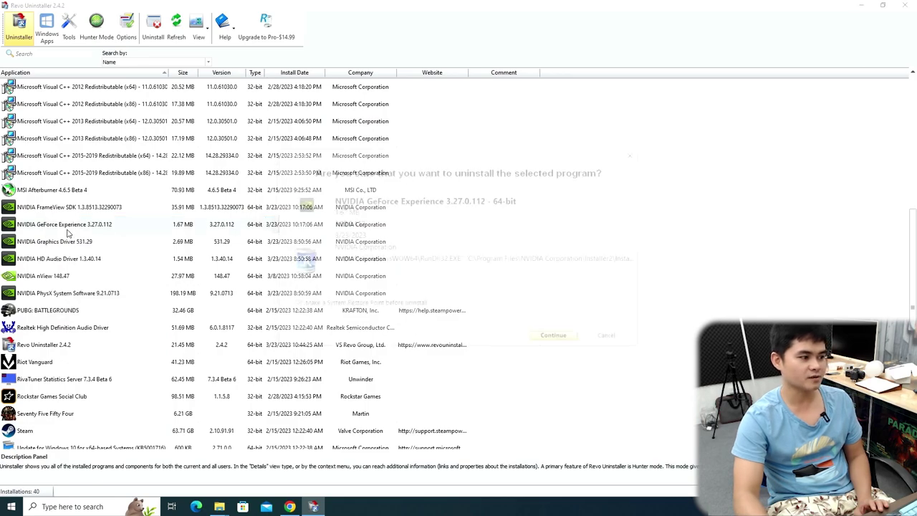
left_click(296, 308)
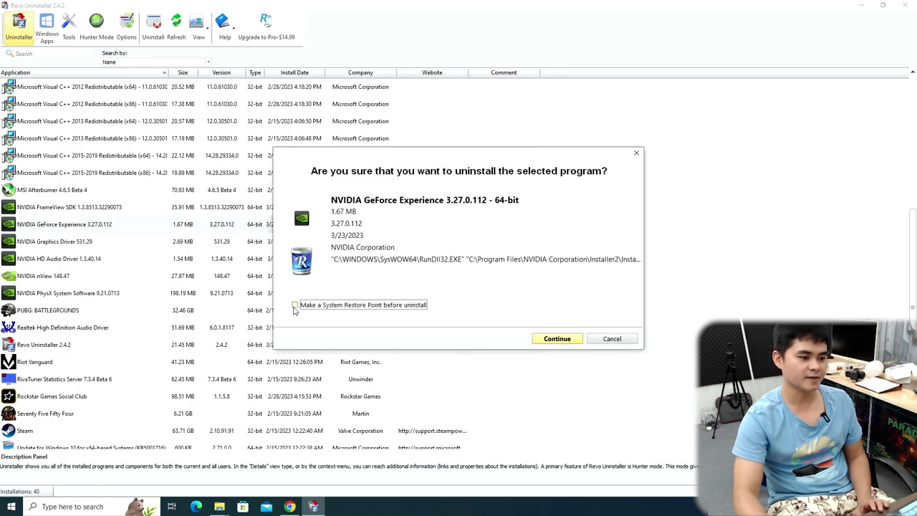
left_click(561, 342)
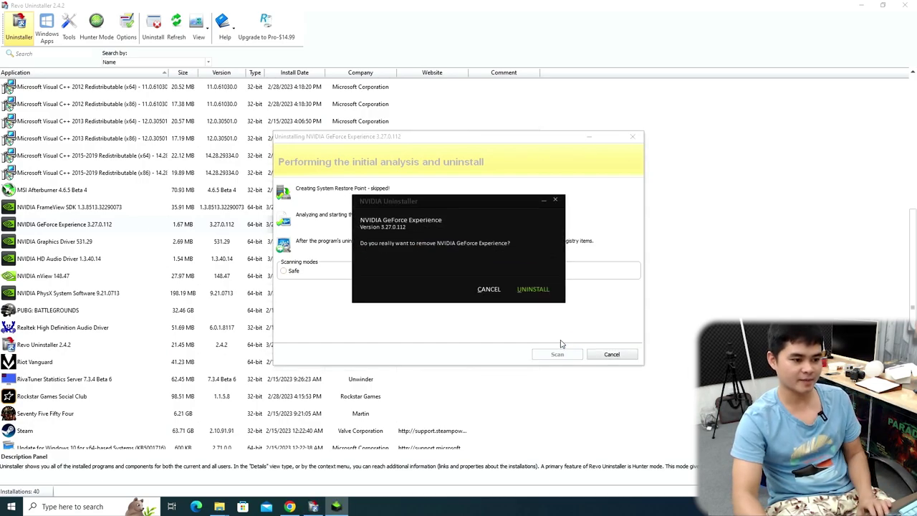
left_click(534, 290)
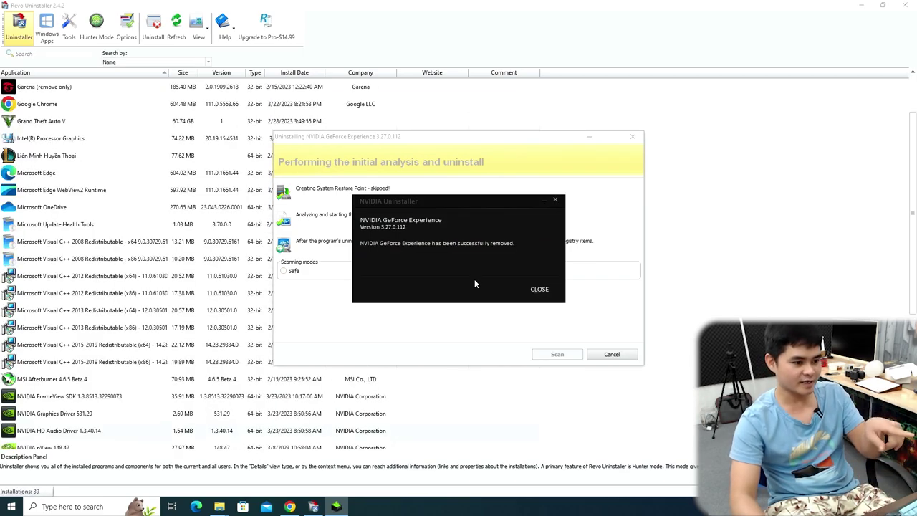
left_click(539, 289)
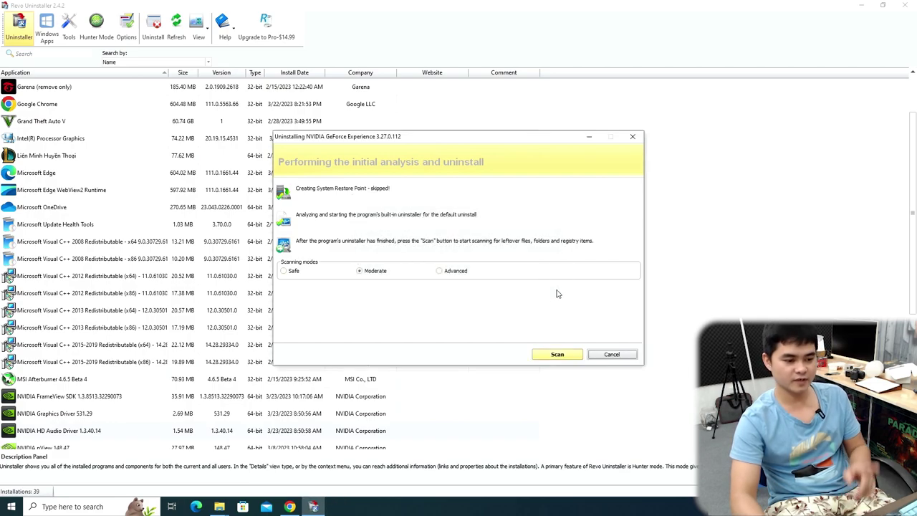
Step: Scan for GeForce Experience leftovers in Moderate mode and delete all the leftover registry items
left_click(558, 355)
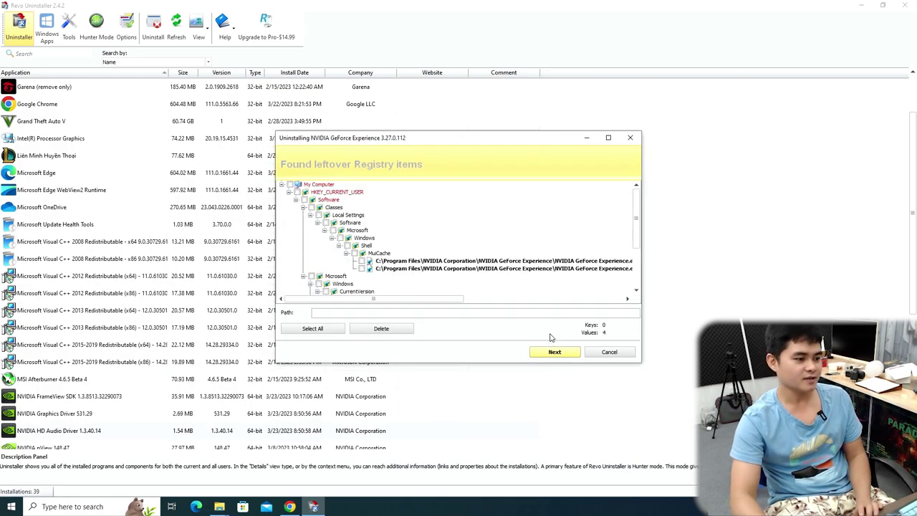
left_click(313, 329)
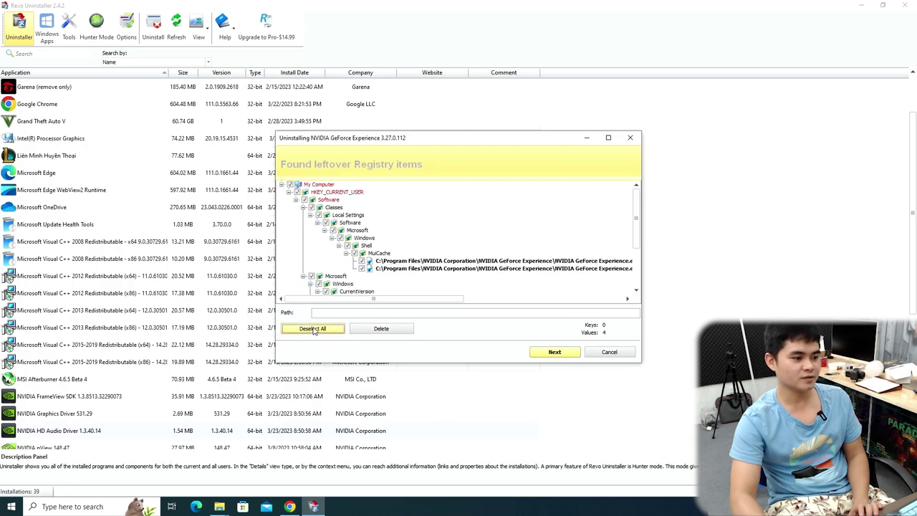
left_click(367, 331)
left_click(489, 274)
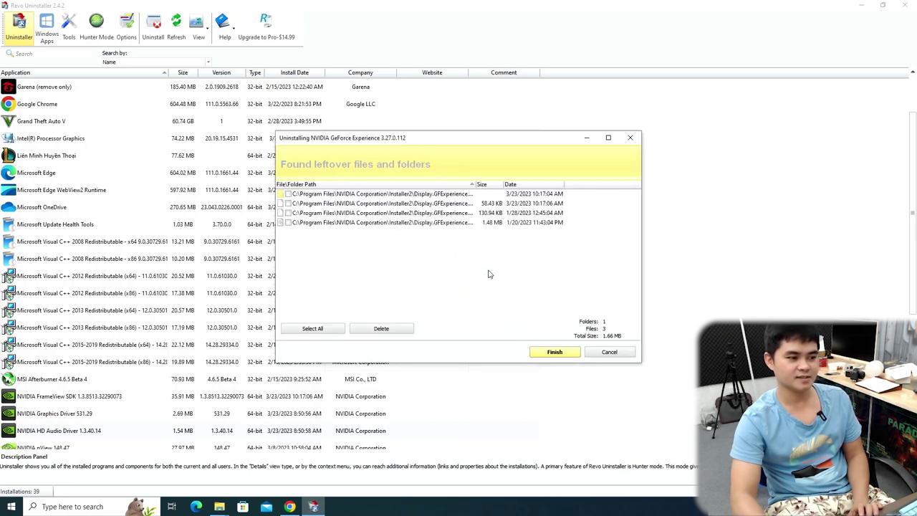
Step: Delete all the leftover GeForce Experience files and folders, and close the Revo Uninstaller thank-you page
left_click(321, 329)
left_click(381, 329)
left_click(486, 274)
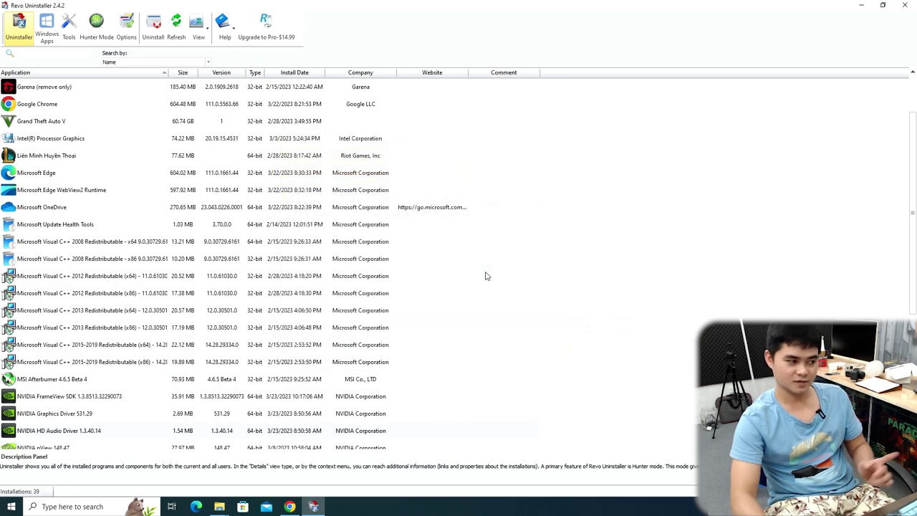
scroll(578, 272, "down", 4)
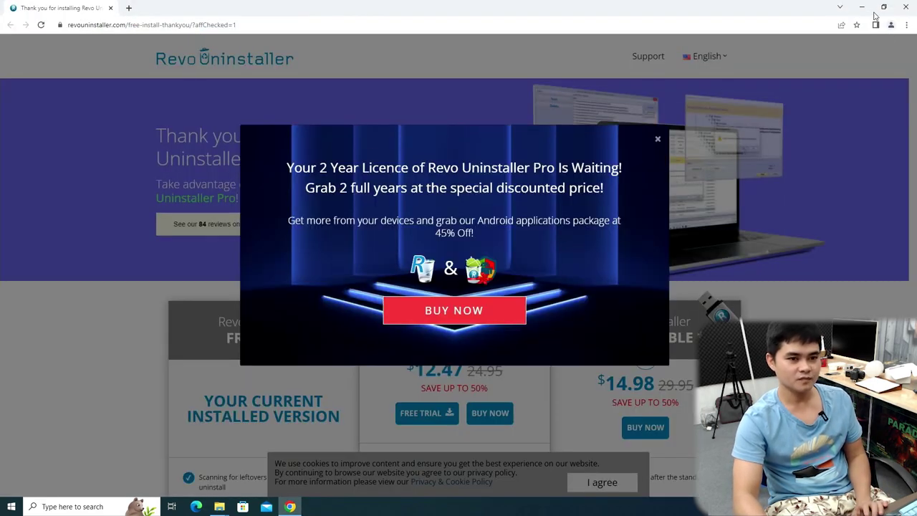
left_click(905, 6)
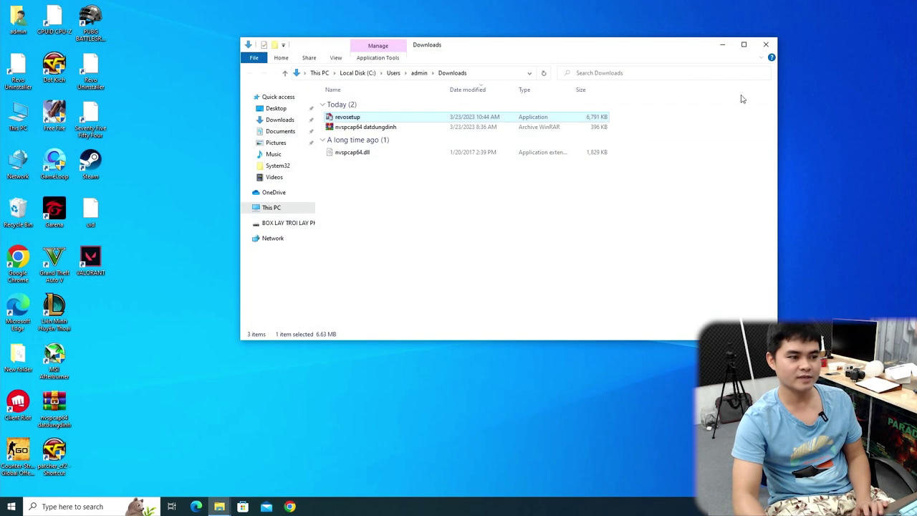
Step: Open Google Chrome, view the bookmarked GeForce Experience download page and its address, and return to the start page
double_click(17, 258)
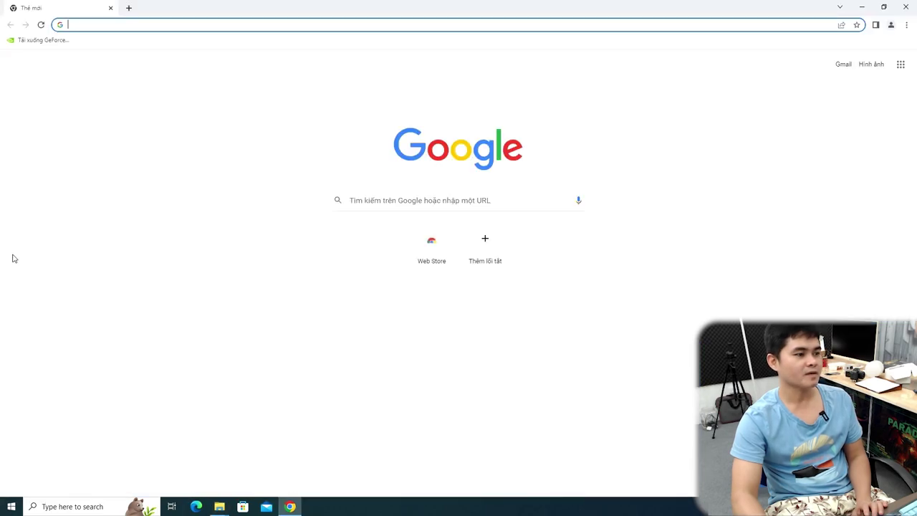
left_click(46, 43)
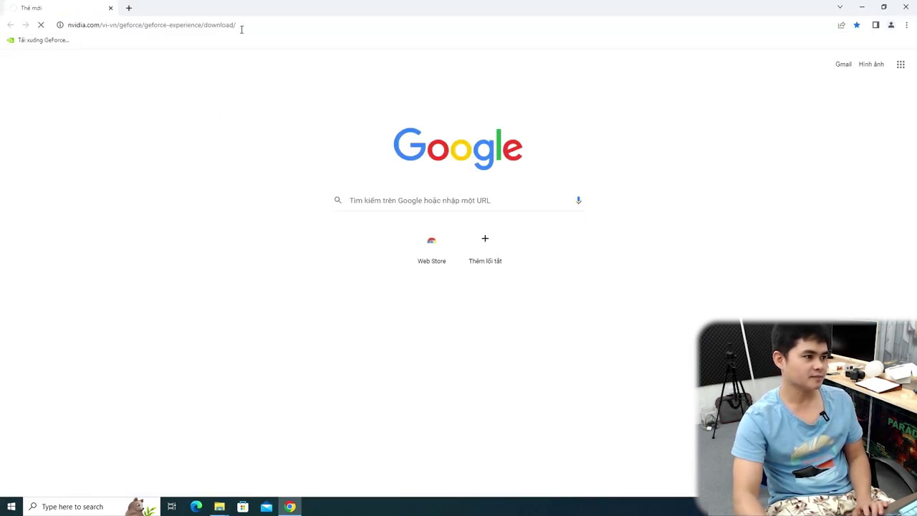
left_click_drag(253, 23, 66, 25)
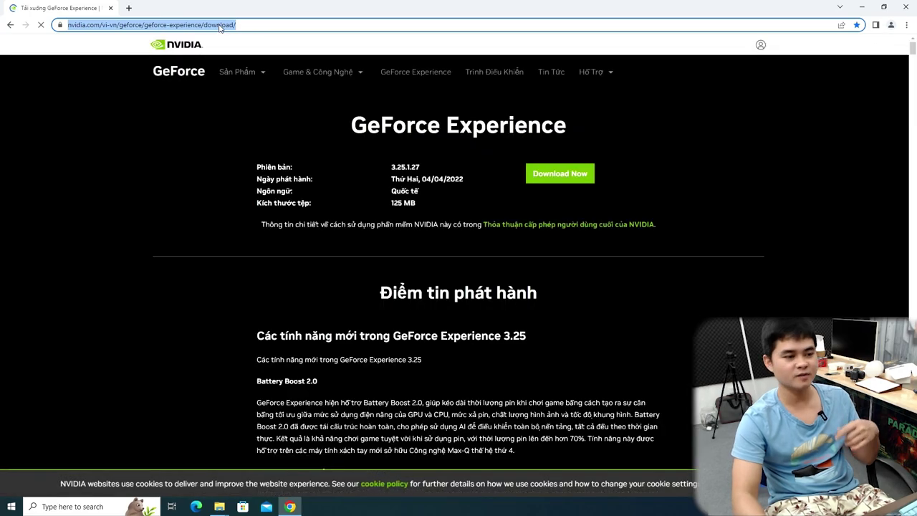
left_click(8, 25)
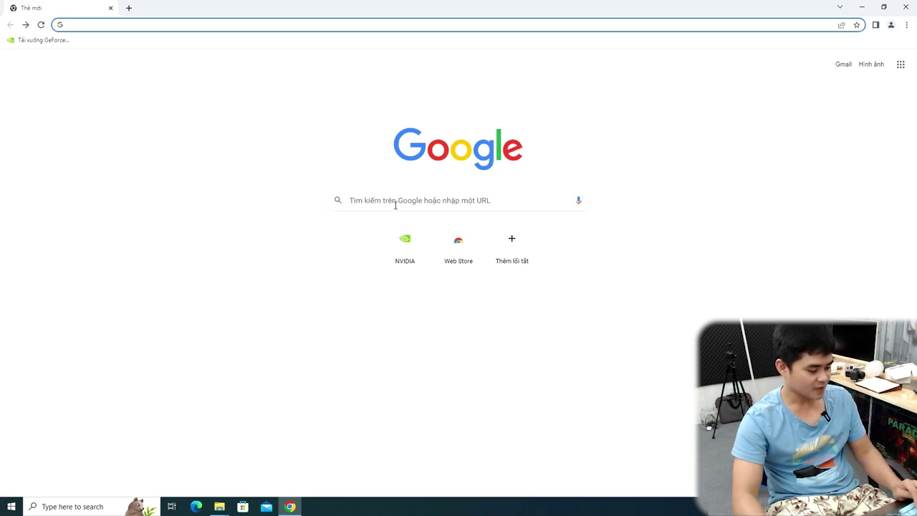
Step: Search Google for "nvidia geforce experience" and open the result "Tải xuống GeForce Experience - NVIDIA"
left_click(395, 205)
type("nvi")
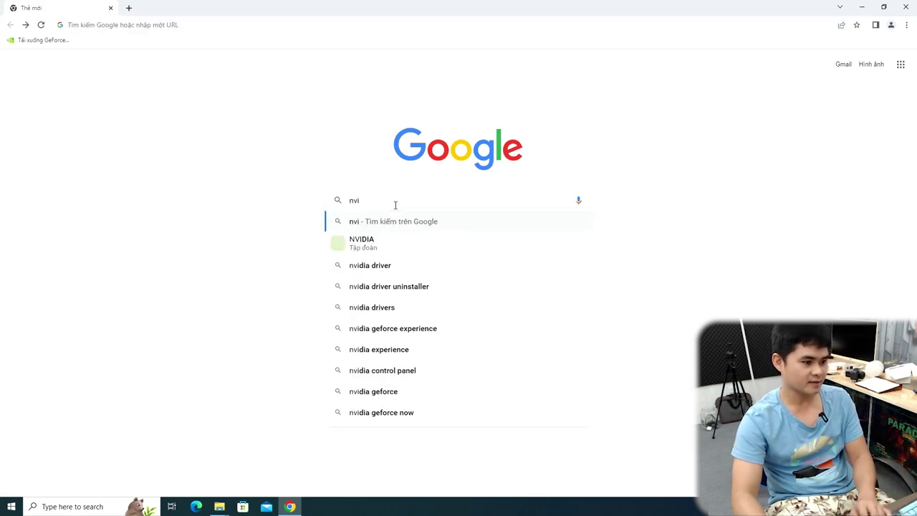
left_click(407, 337)
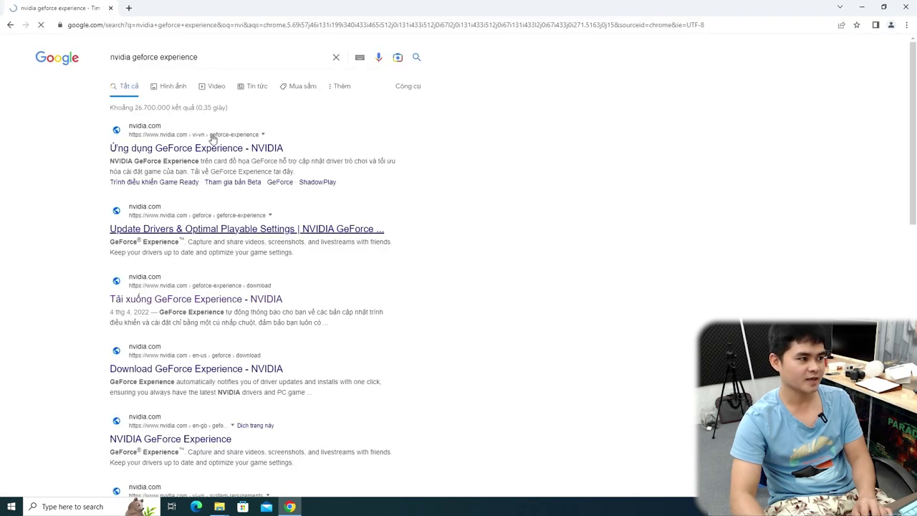
left_click_drag(209, 57, 50, 59)
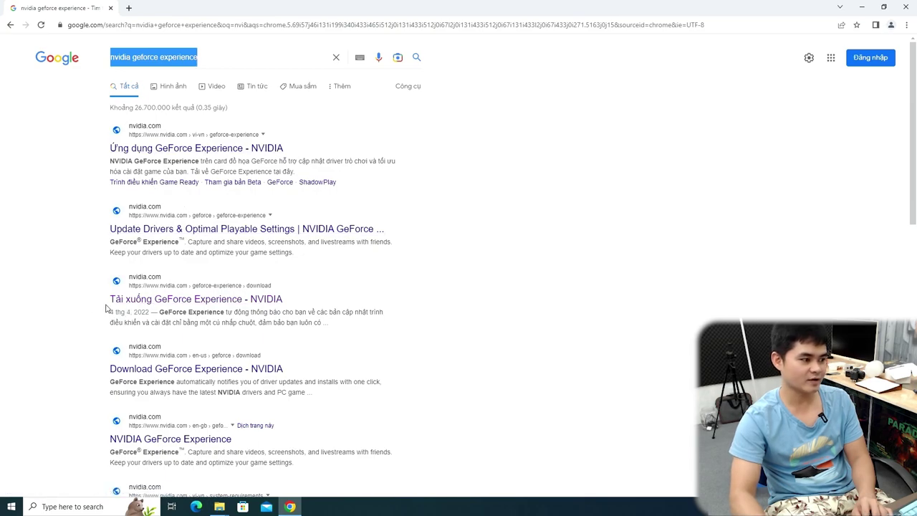
left_click(241, 299)
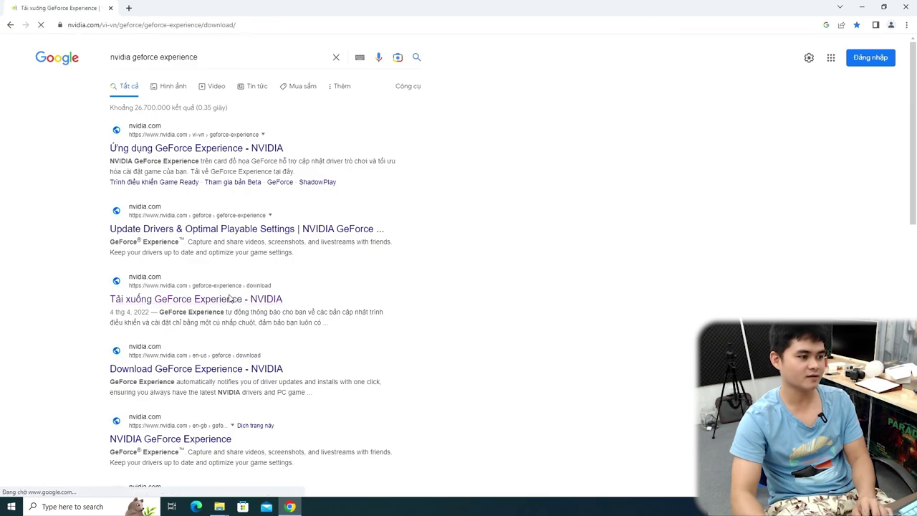
Step: Download the GeForce Experience installer from the NVIDIA page and show the file in the Downloads folder
left_click_drag(350, 125, 568, 137)
left_click(577, 131)
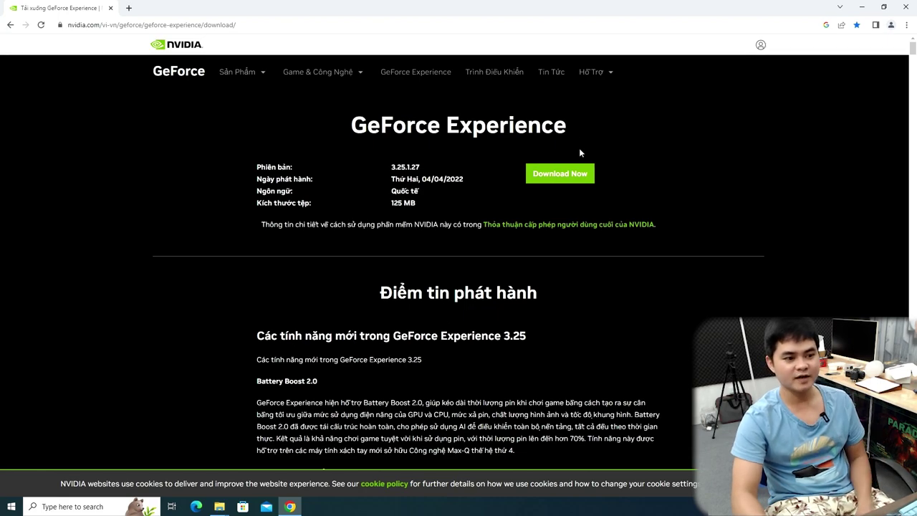
left_click(572, 178)
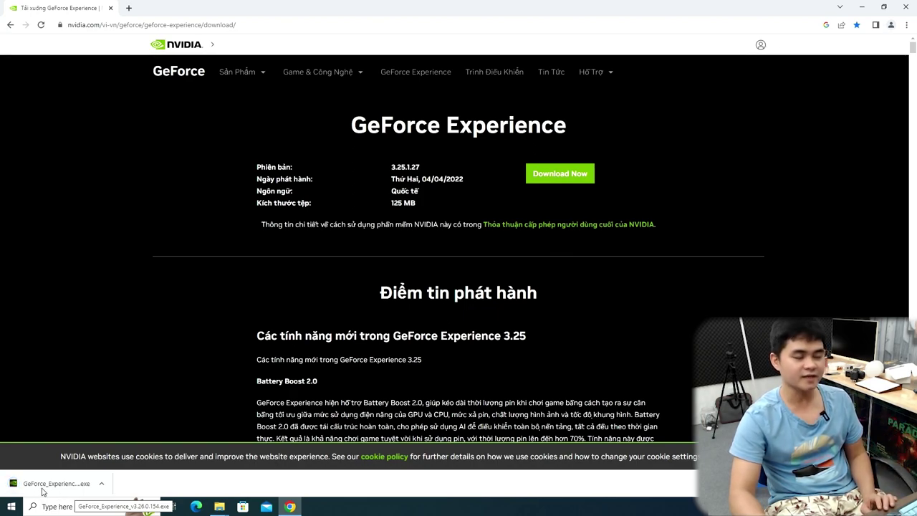
left_click(101, 484)
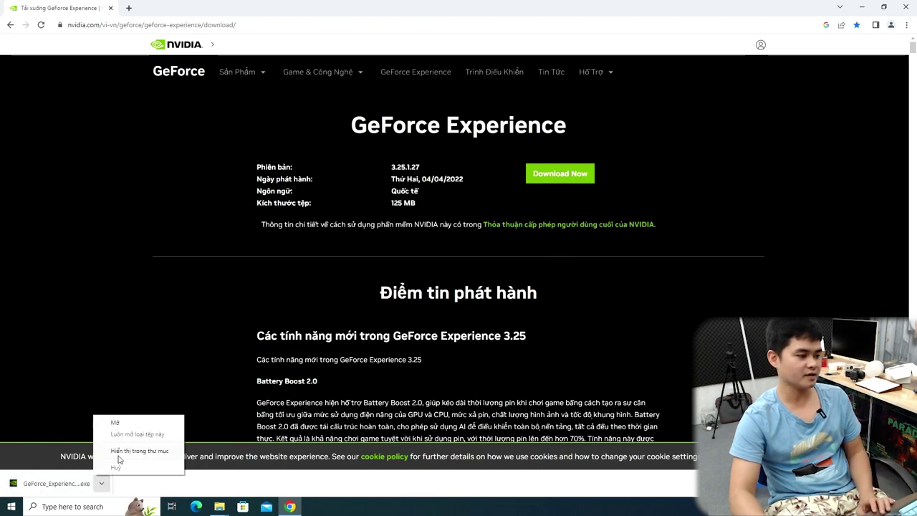
left_click(119, 453)
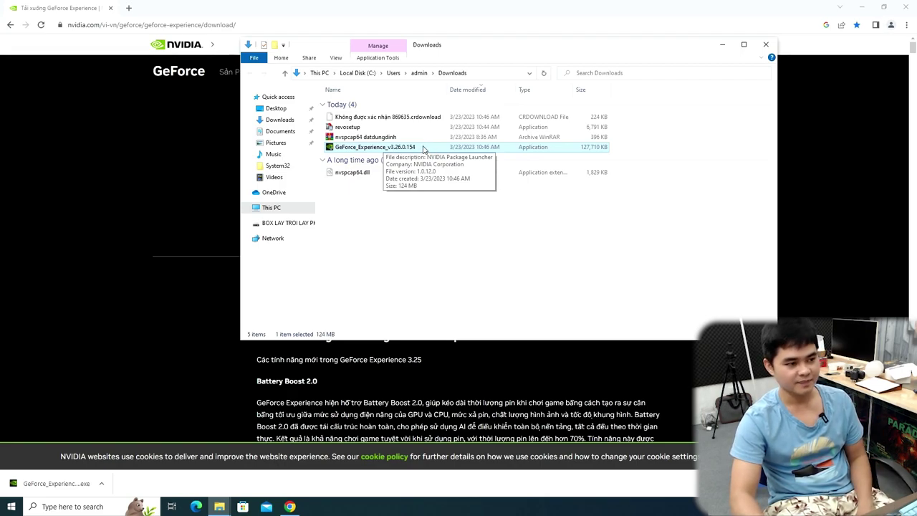
Step: Close the browser, run GeForce_Experience_v3.26.0.154, and agree to the terms to install it
left_click(909, 12)
left_click(908, 9)
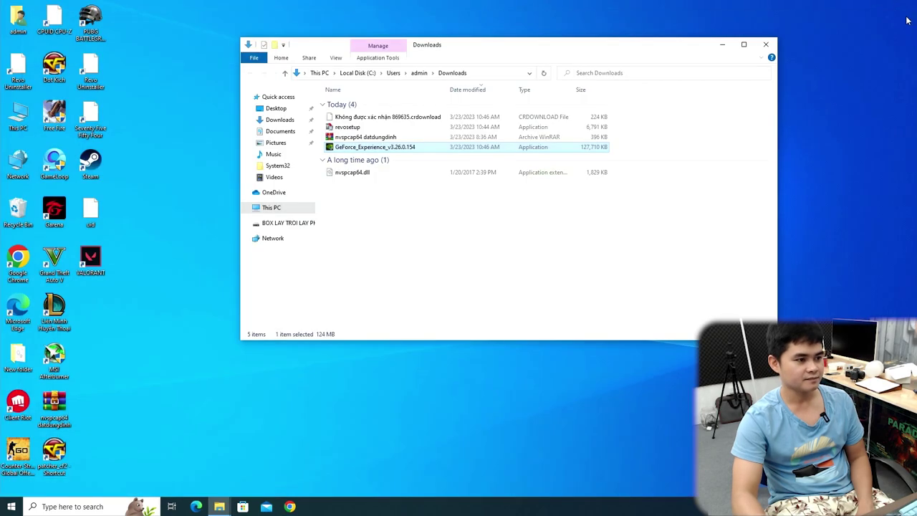
double_click(364, 147)
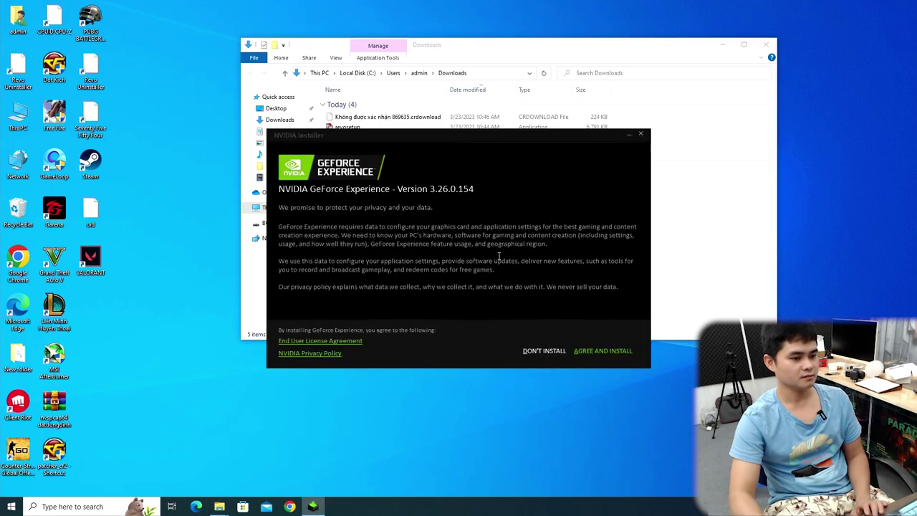
left_click(615, 355)
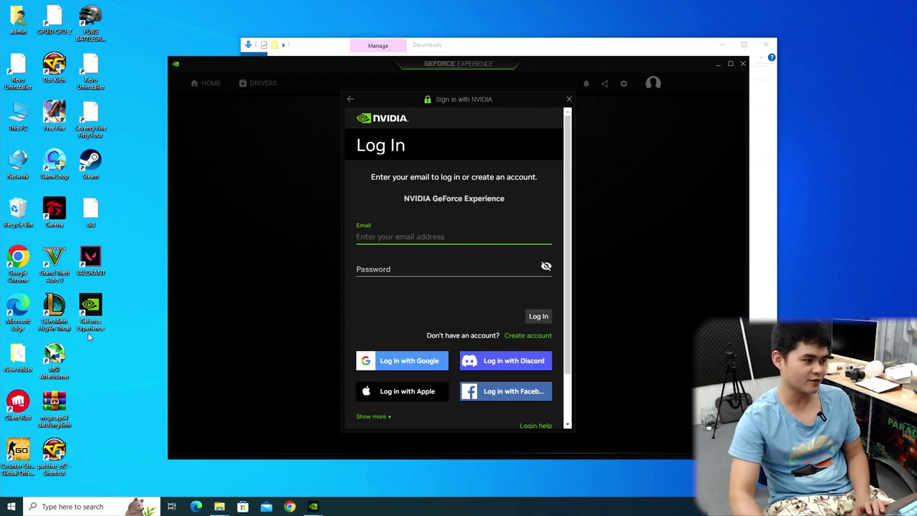
Step: Dismiss the NVIDIA sign-in window without logging in, and close GeForce Experience and the Downloads folder
left_click(569, 101)
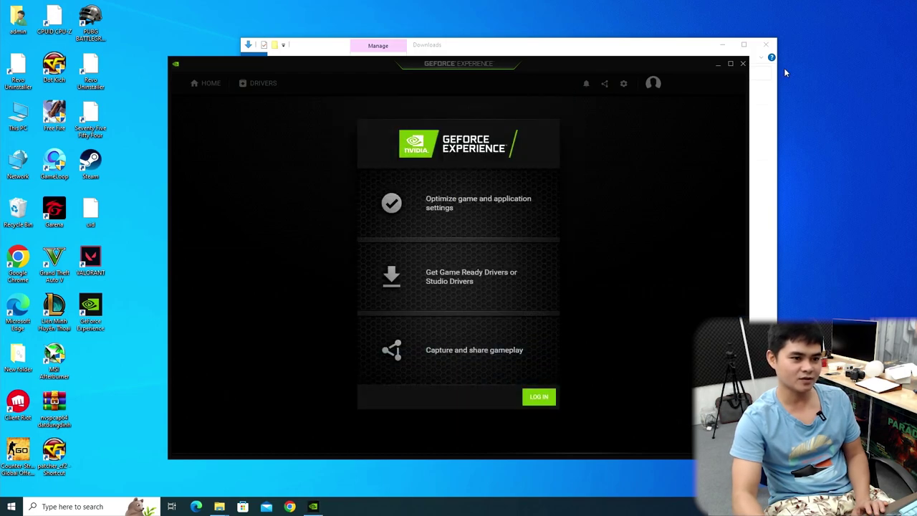
left_click(744, 64)
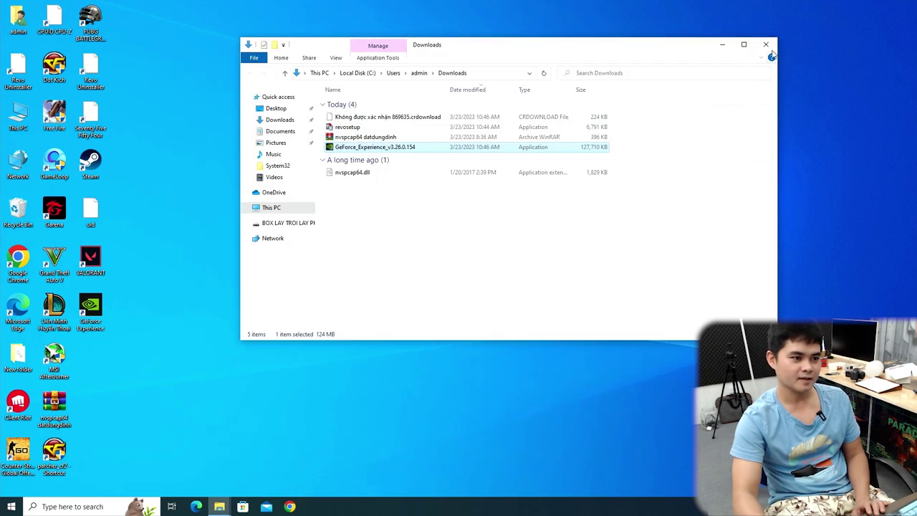
left_click(766, 45)
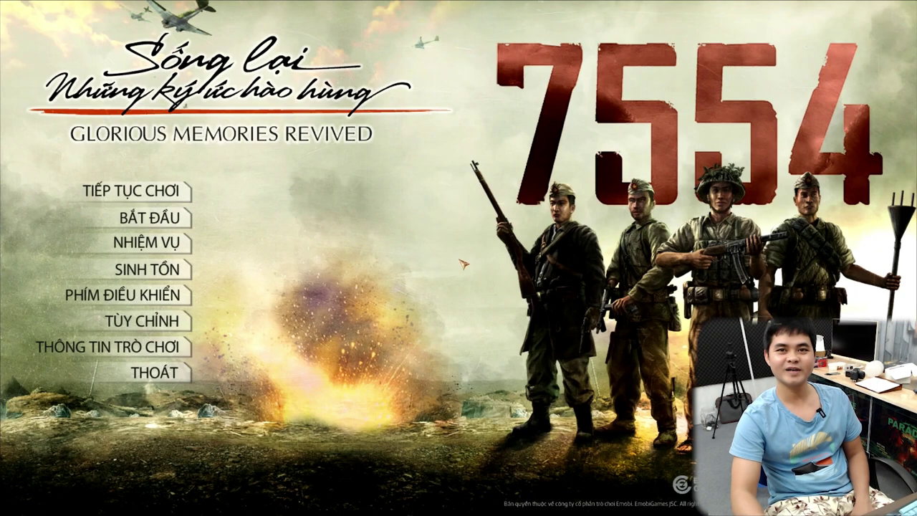
Step: Quit the game 7554 from its main menu and confirm the exit to return to the desktop
left_click(190, 371)
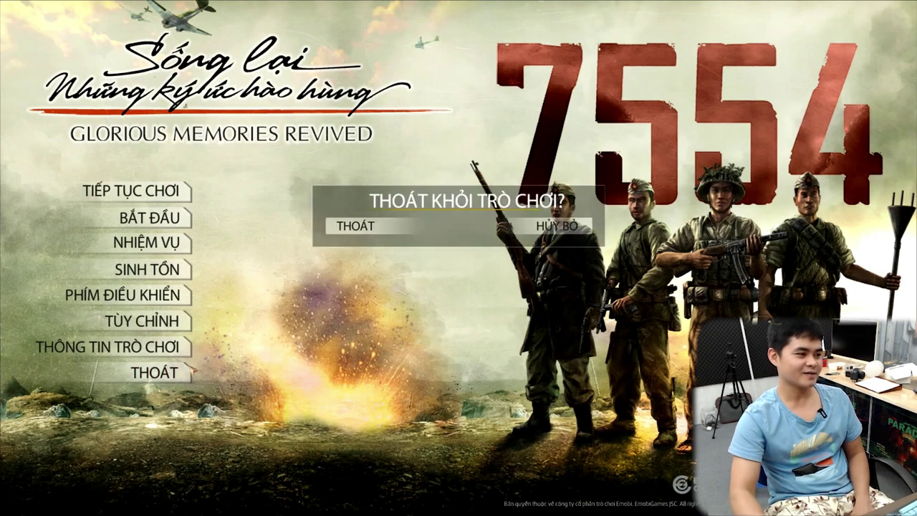
left_click(385, 225)
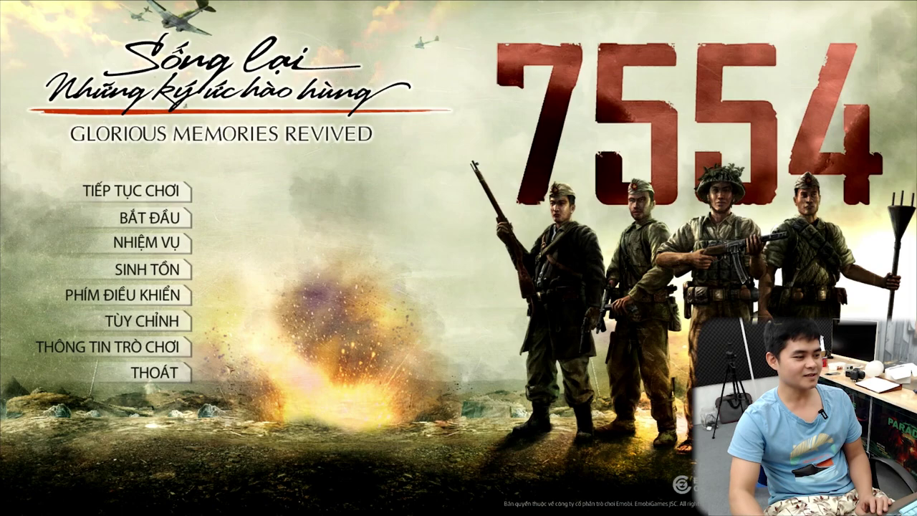
left_click(226, 369)
left_click(382, 225)
Step: View the Windows Update page under Update & Security in Windows Settings, and close Settings
double_click(18, 114)
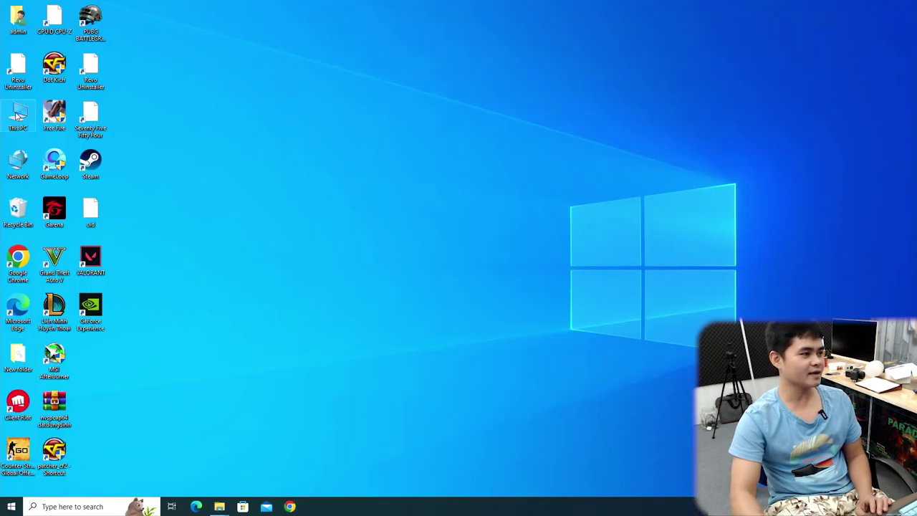
left_click(778, 56)
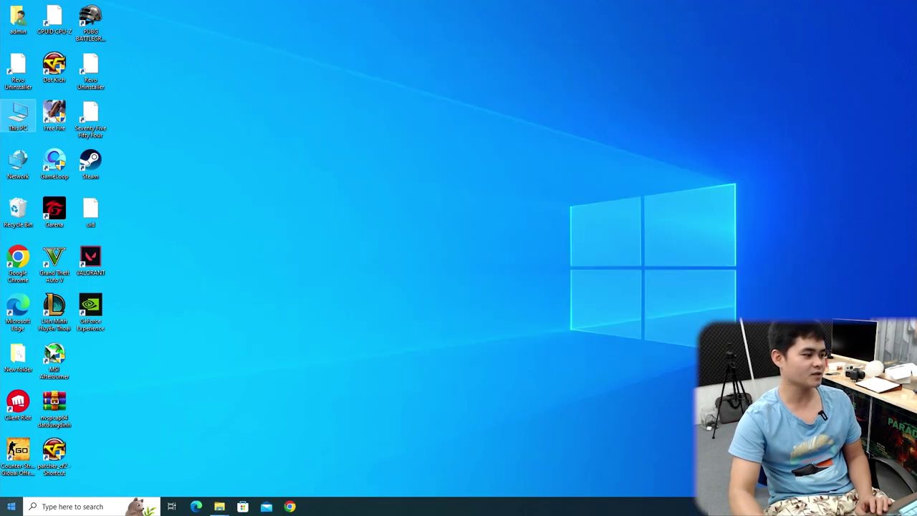
left_click(11, 507)
left_click(11, 462)
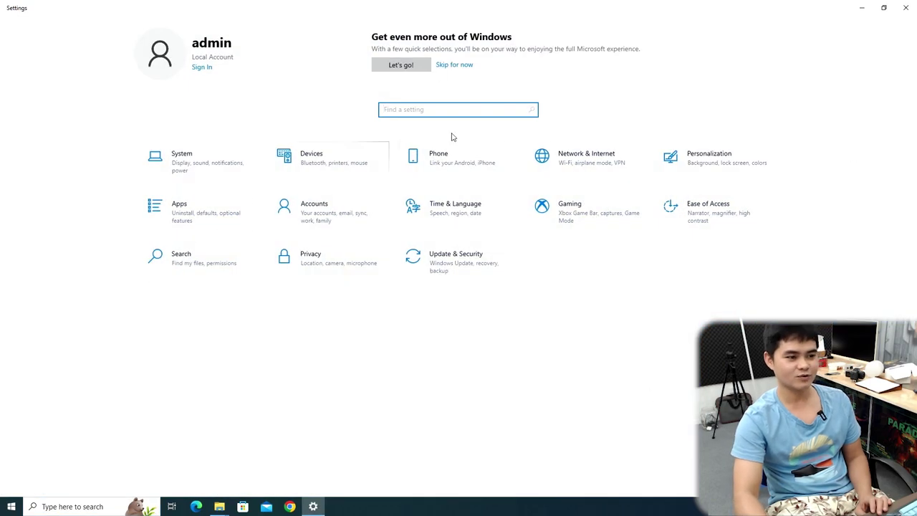
left_click(461, 266)
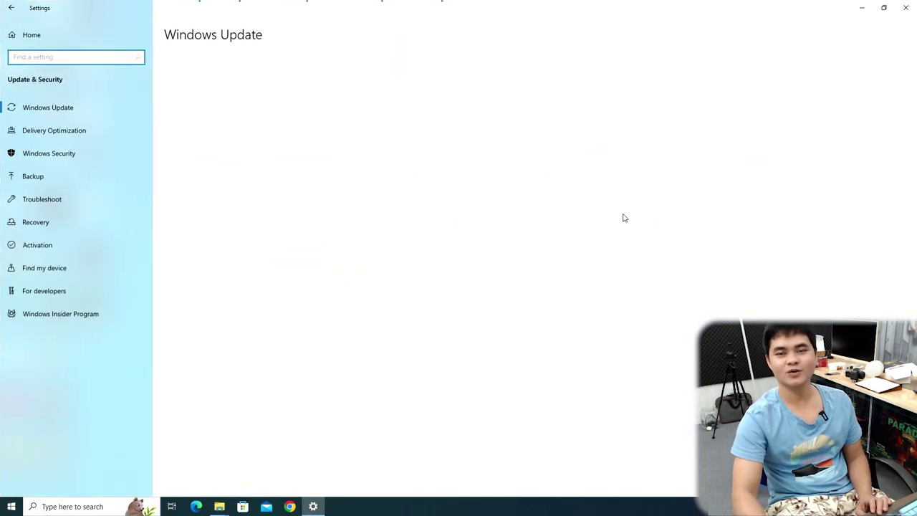
left_click(911, 5)
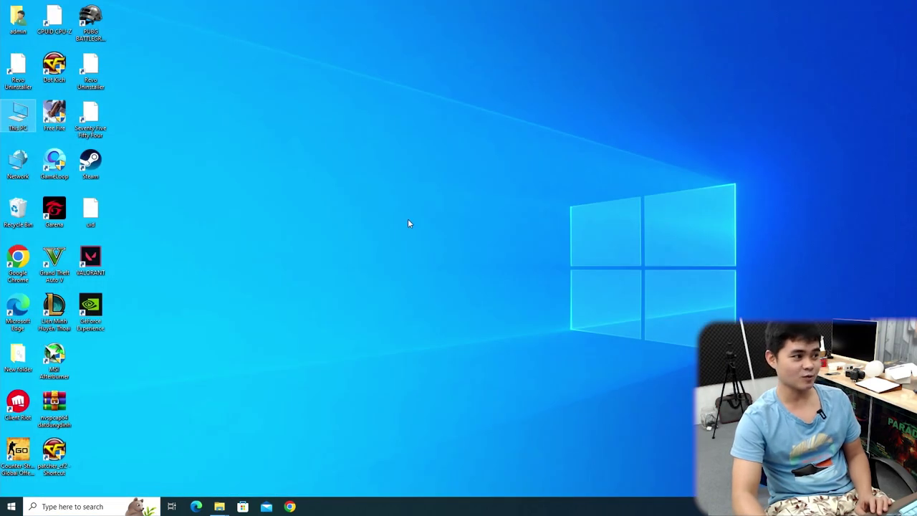